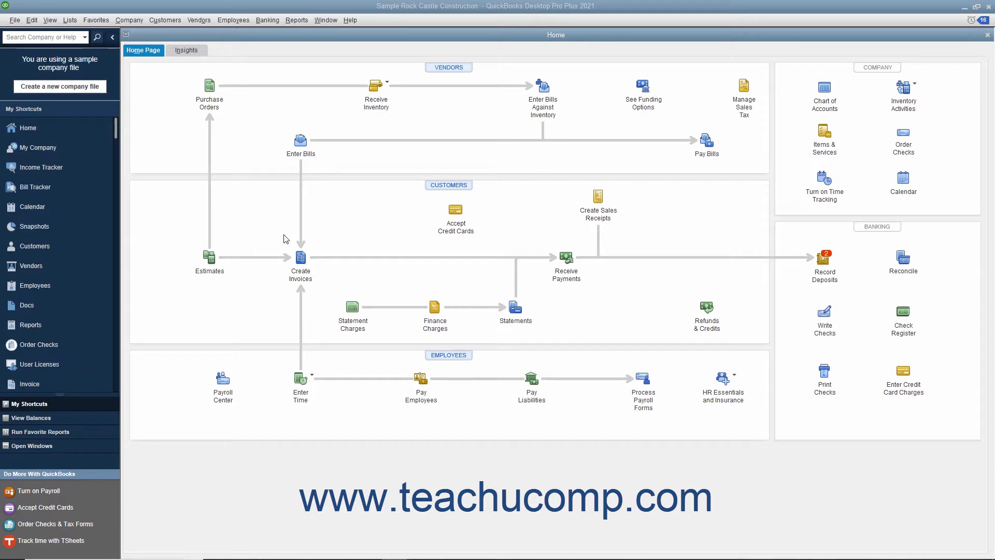
# Open the Open Invoices report from the Customers & Receivables reports and view its modification settings.
pyautogui.click(297, 20)
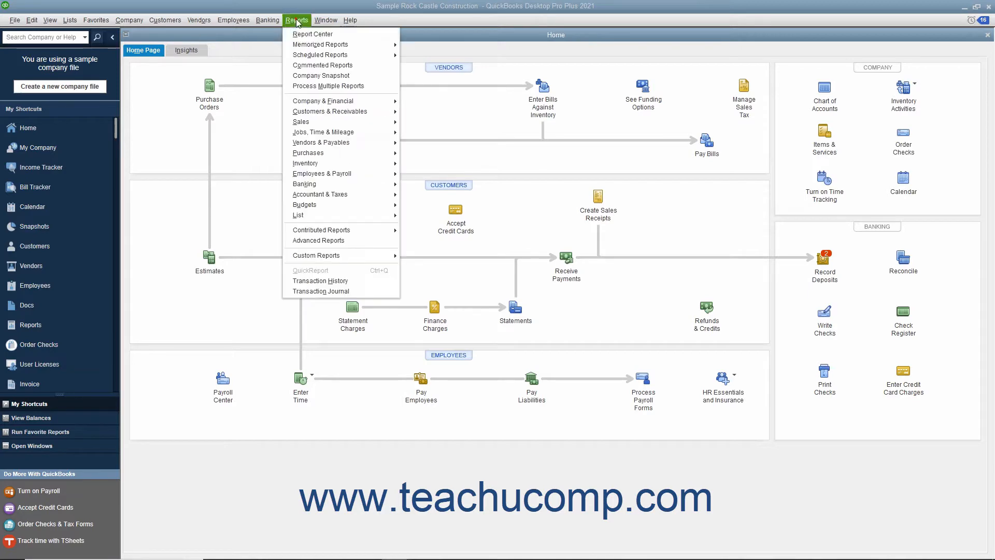
pyautogui.moveTo(332, 111)
pyautogui.click(426, 154)
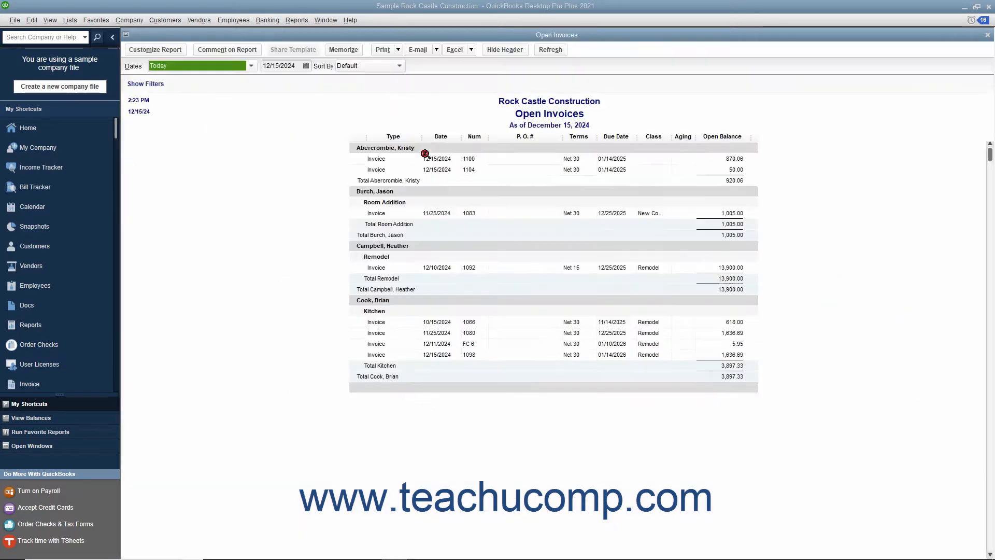
pyautogui.click(176, 52)
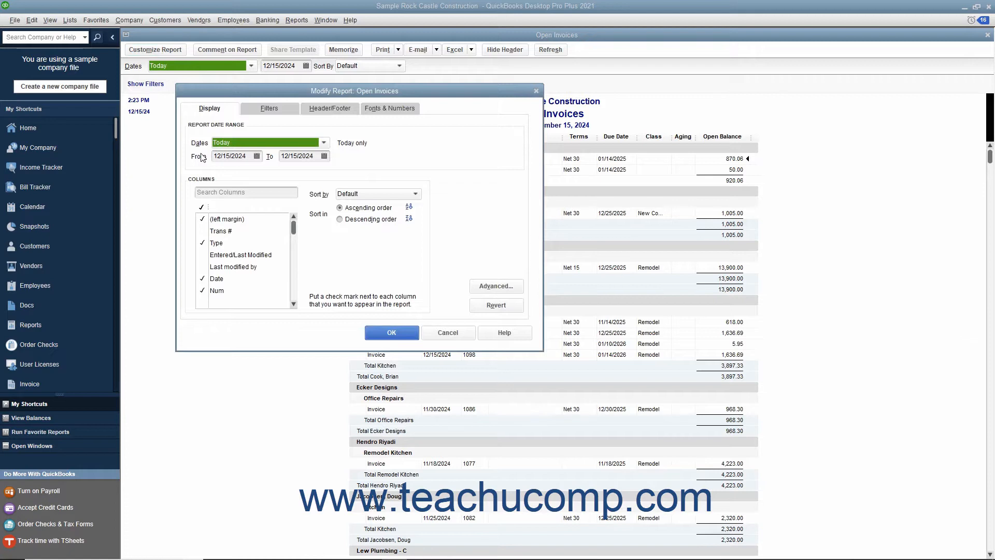
pyautogui.click(438, 334)
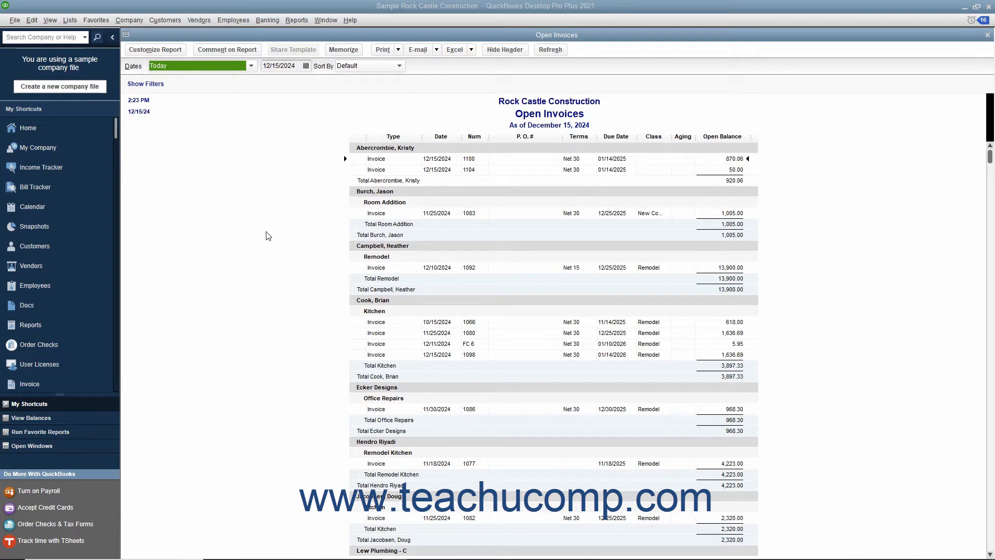
pyautogui.click(297, 20)
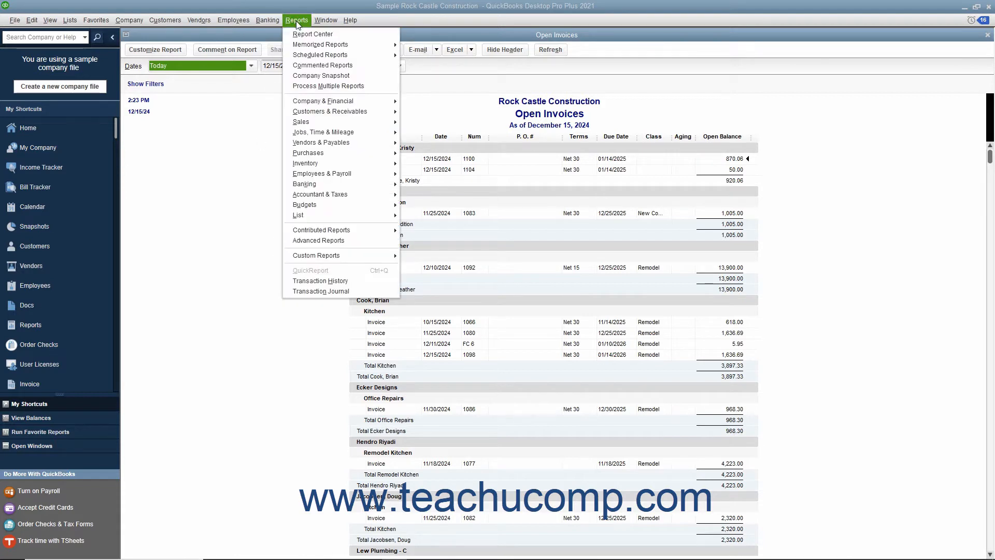
pyautogui.moveTo(341, 257)
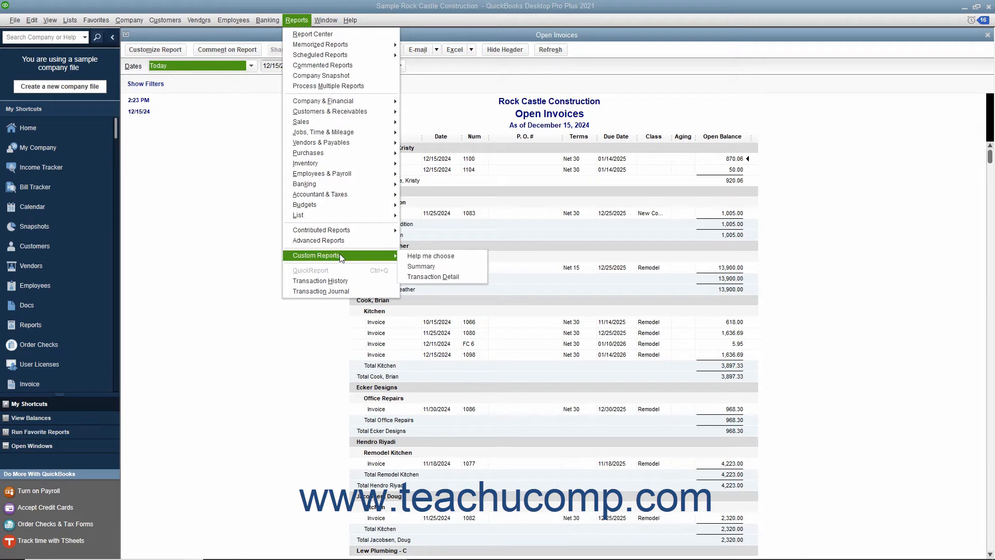
pyautogui.click(421, 266)
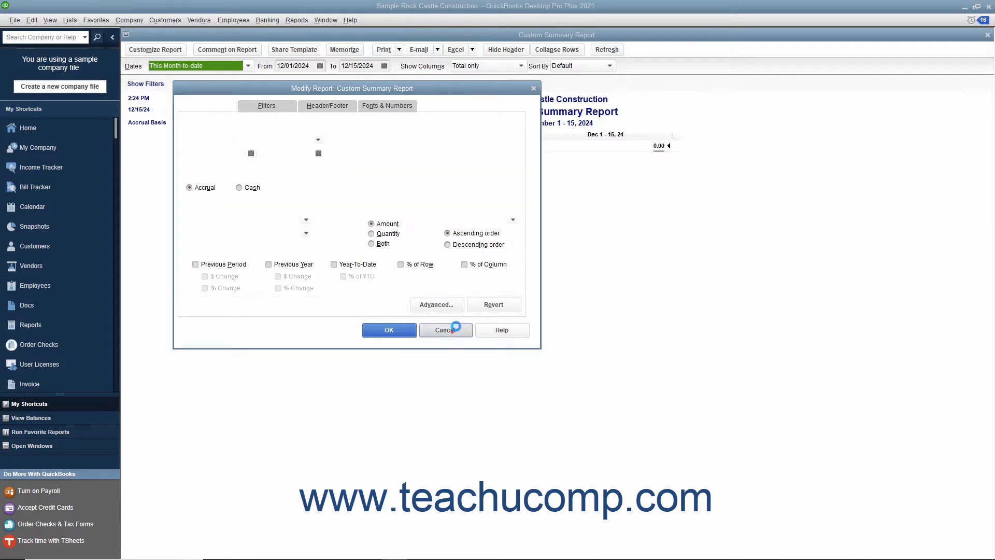
pyautogui.click(447, 330)
pyautogui.click(988, 35)
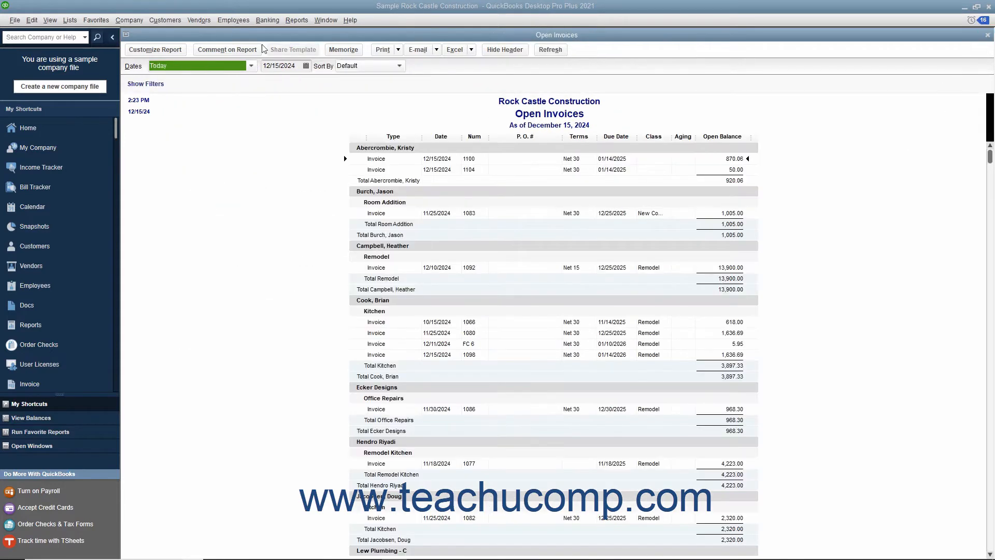
# Open the Open Invoices report's modification settings and review the Display, Filters, Header/Footer and Fonts & Numbers options.
pyautogui.click(156, 50)
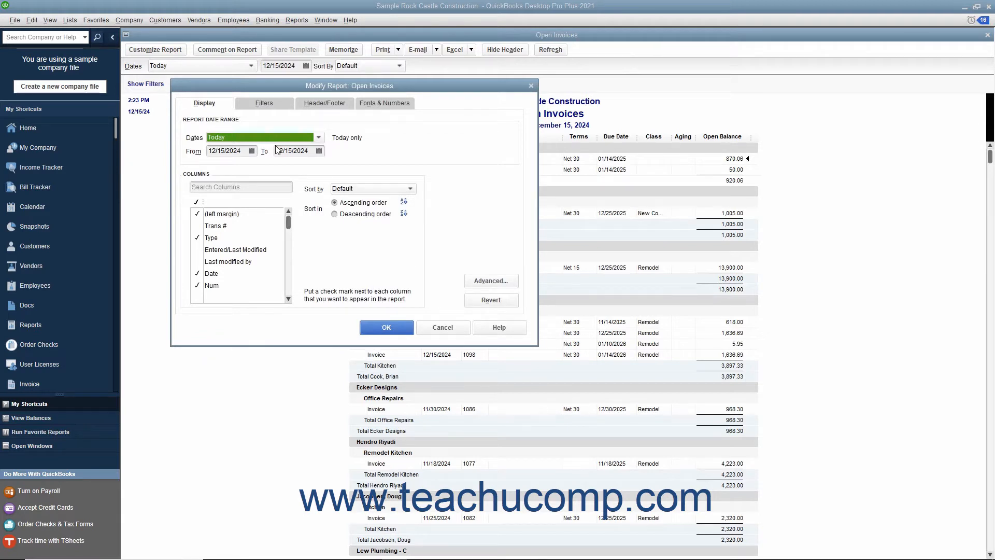
pyautogui.click(274, 109)
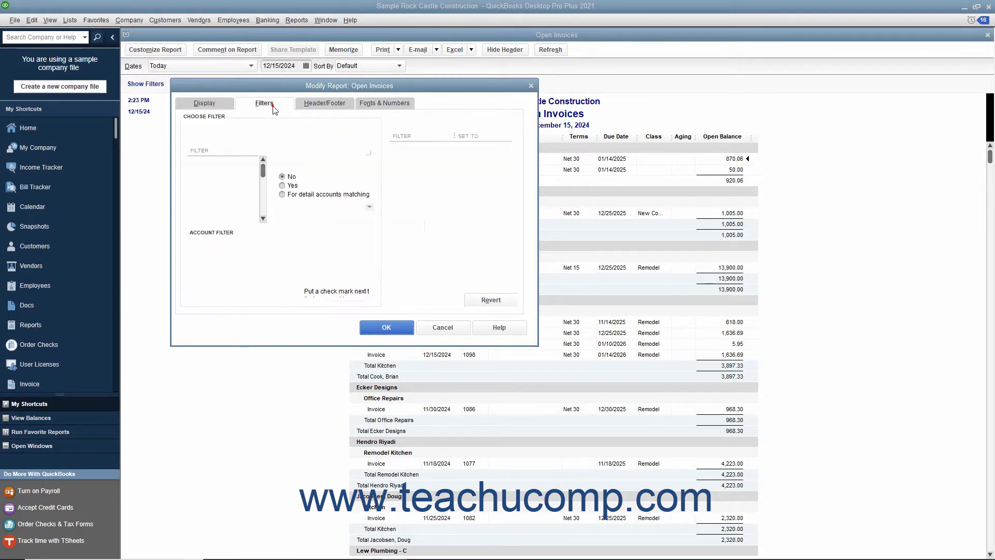
pyautogui.click(327, 103)
pyautogui.click(388, 103)
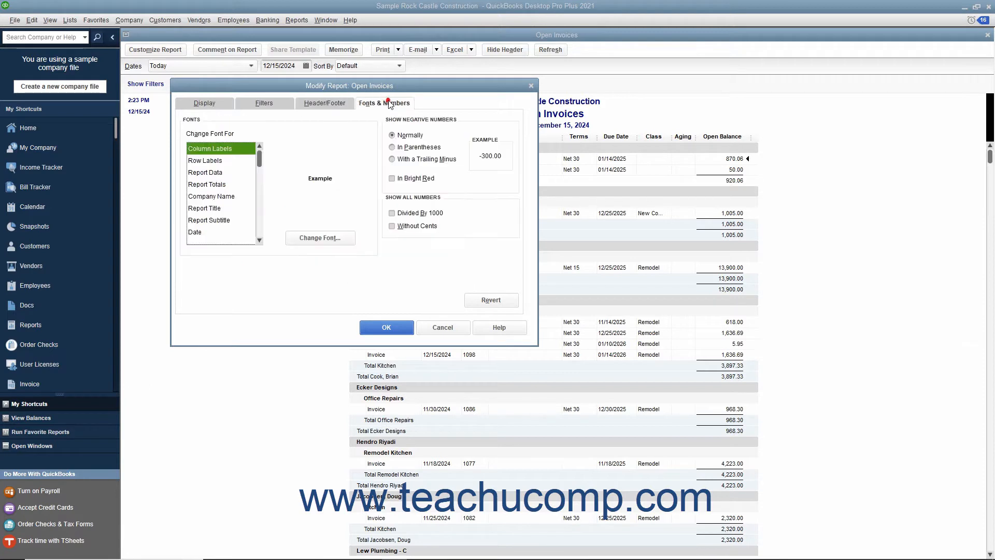
pyautogui.click(222, 104)
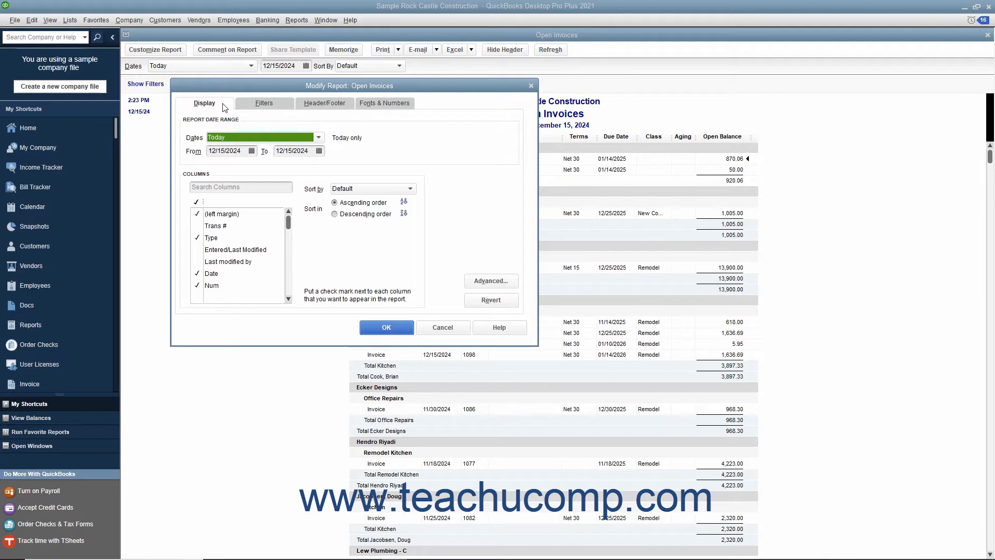
pyautogui.click(257, 105)
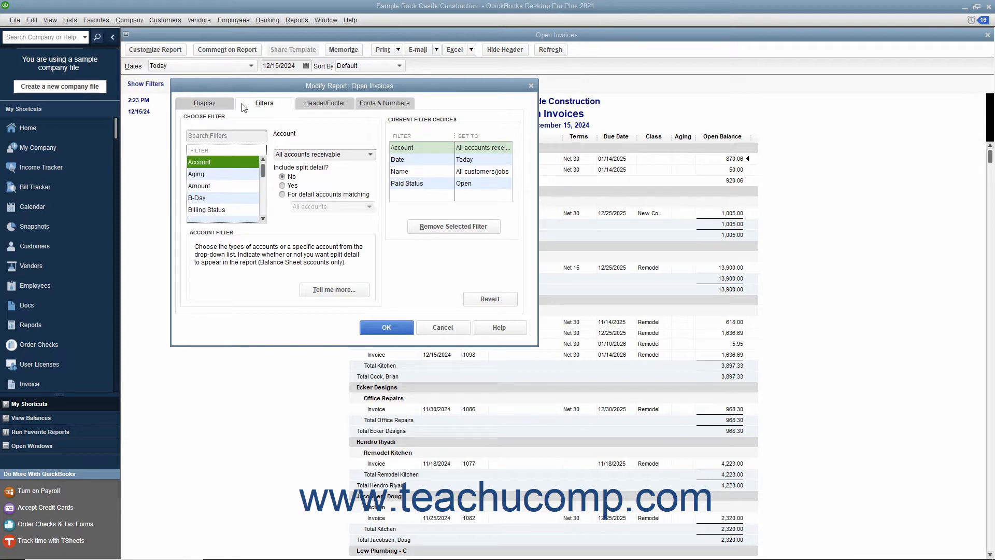
pyautogui.click(219, 102)
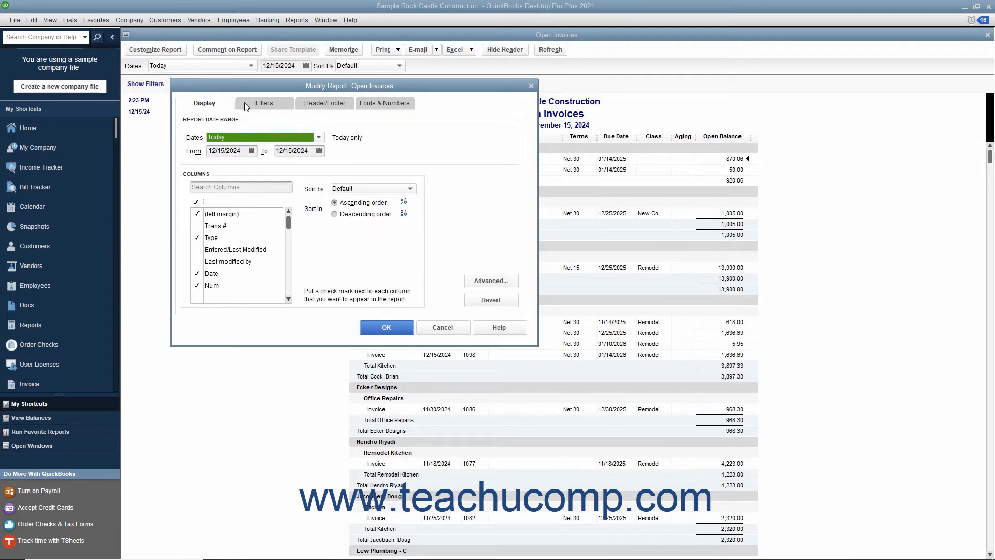
pyautogui.click(321, 104)
pyautogui.click(369, 106)
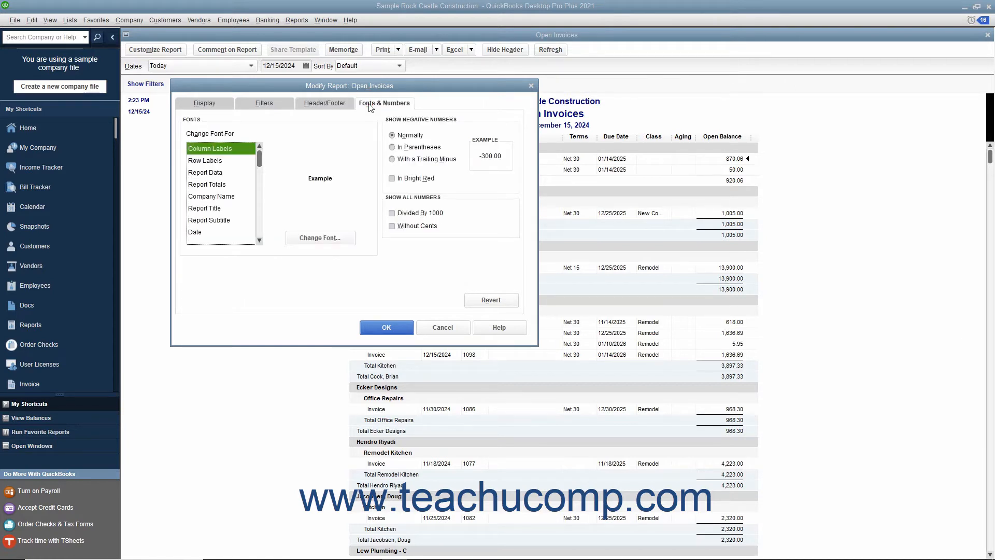
pyautogui.click(217, 105)
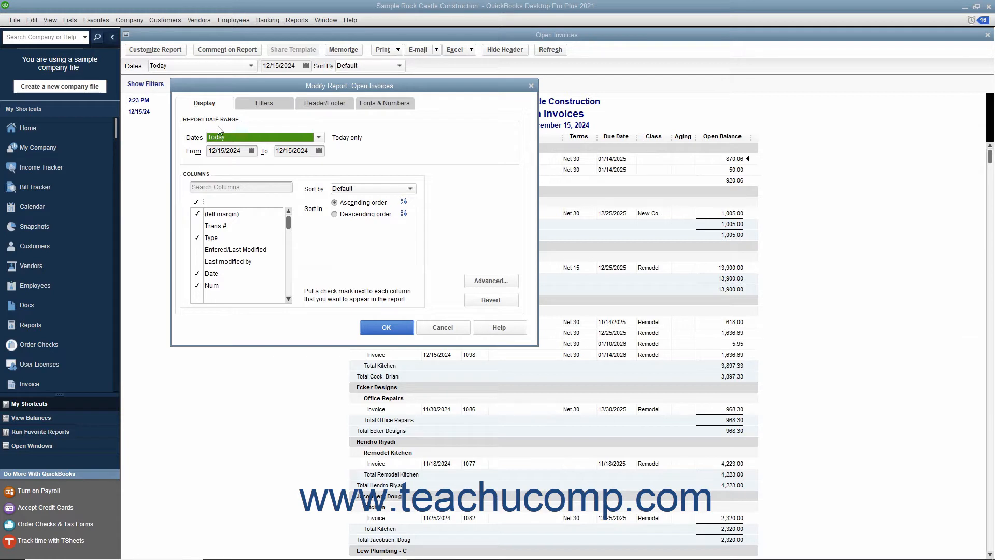
# Examine the preset date ranges and the From and To dates available for the Open Invoices report.
pyautogui.click(319, 138)
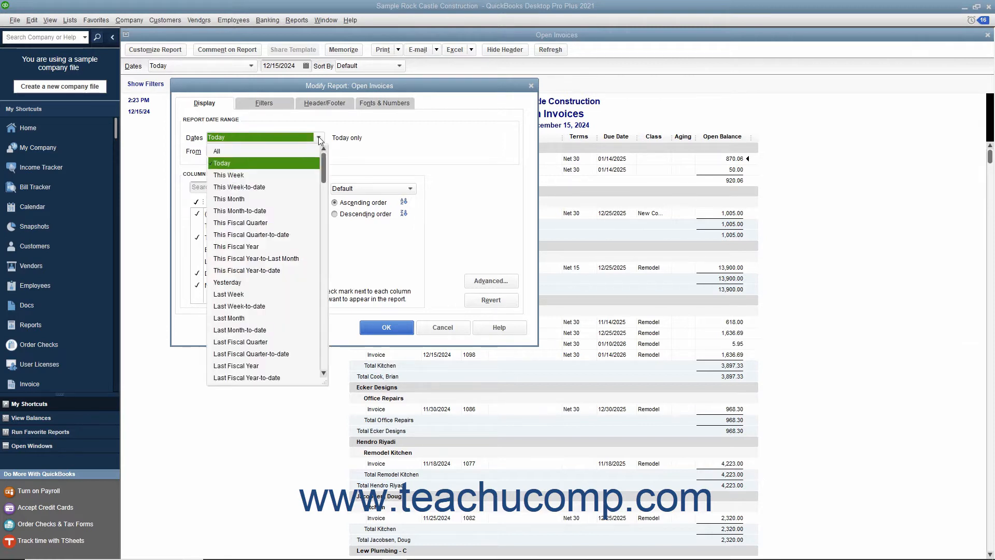
pyautogui.click(319, 139)
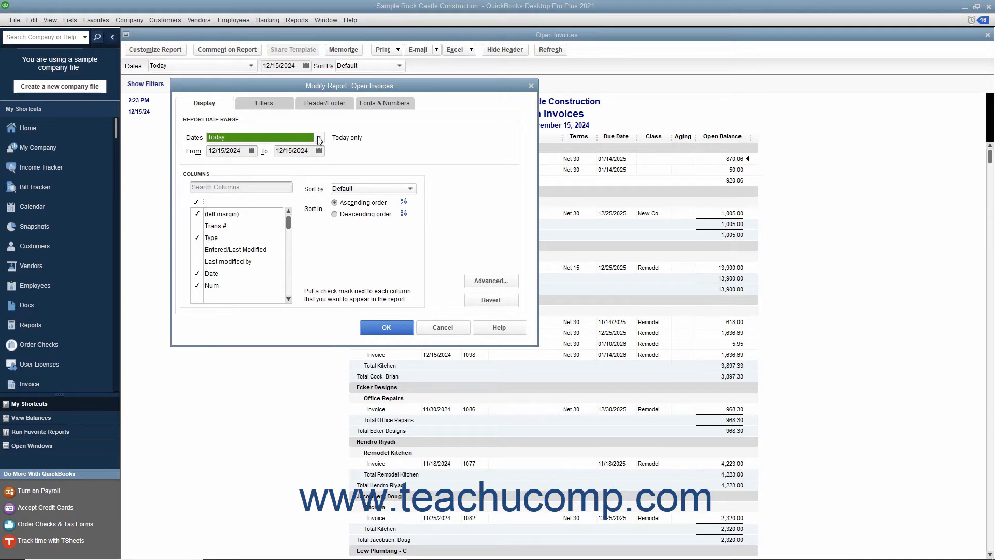
pyautogui.click(242, 151)
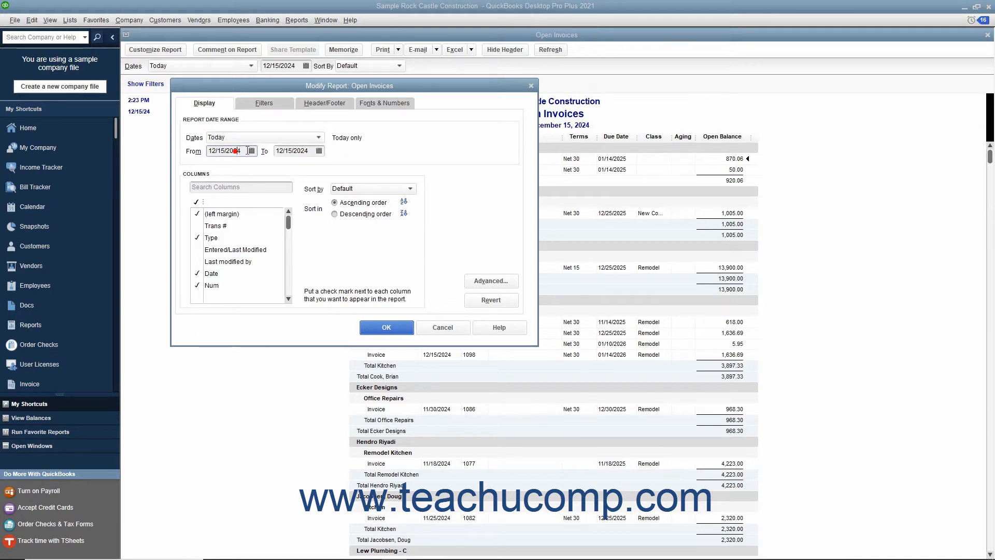
pyautogui.click(287, 150)
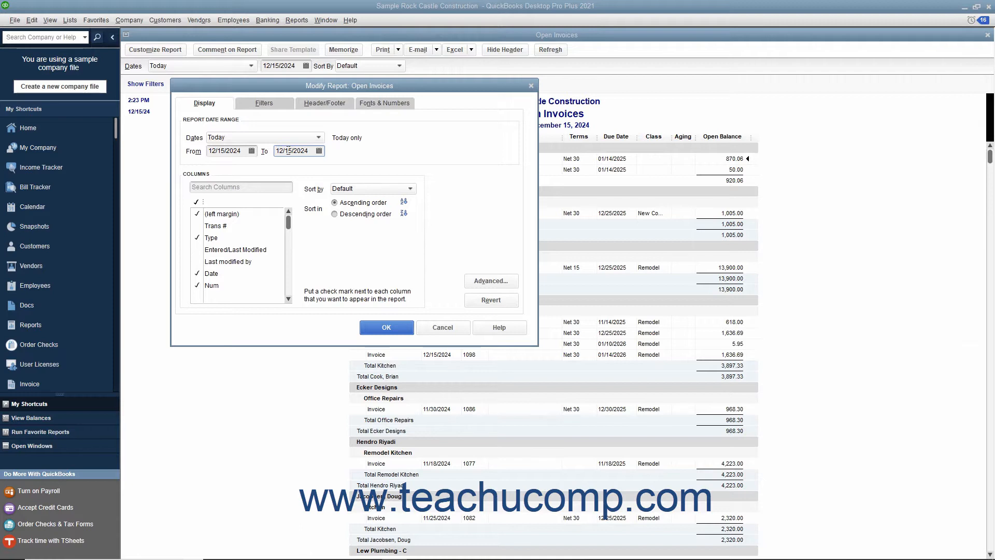
# Add the Amount column to the Open Invoices report and remove the Aging and Open Balance columns.
pyautogui.click(197, 172)
pyautogui.scroll(-7, 207, 254)
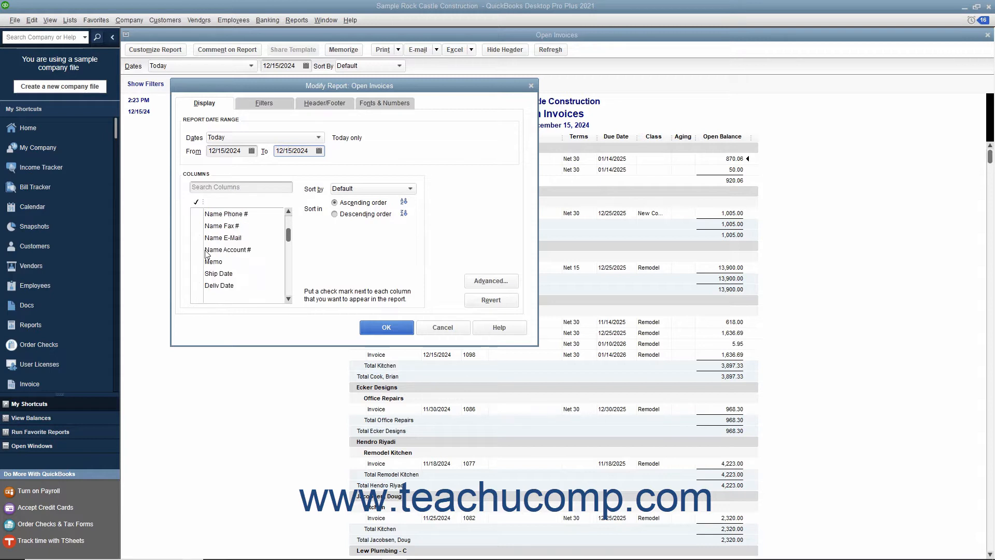
pyautogui.scroll(-6, 206, 253)
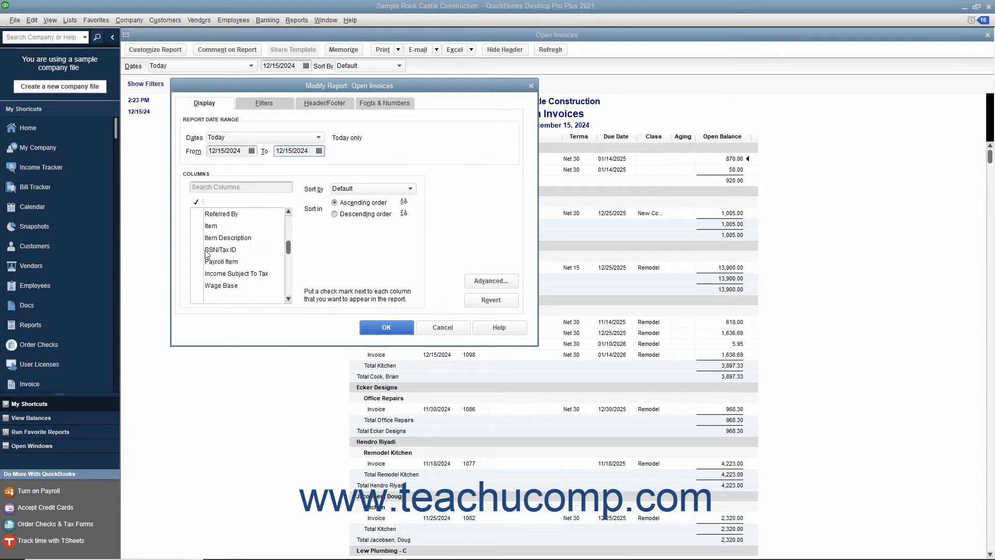
pyautogui.scroll(-2, 207, 253)
pyautogui.click(208, 273)
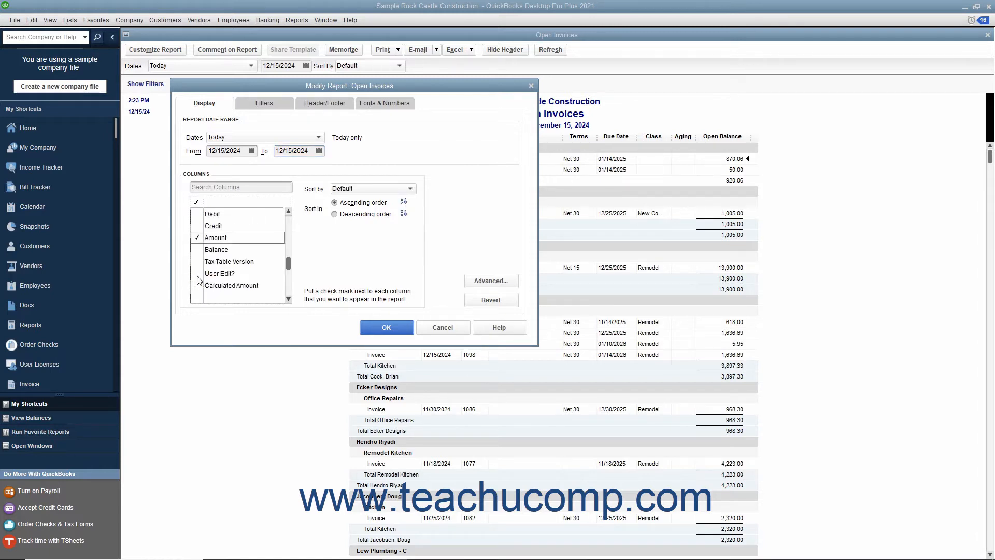
pyautogui.scroll(-1, 209, 268)
pyautogui.scroll(2, 202, 267)
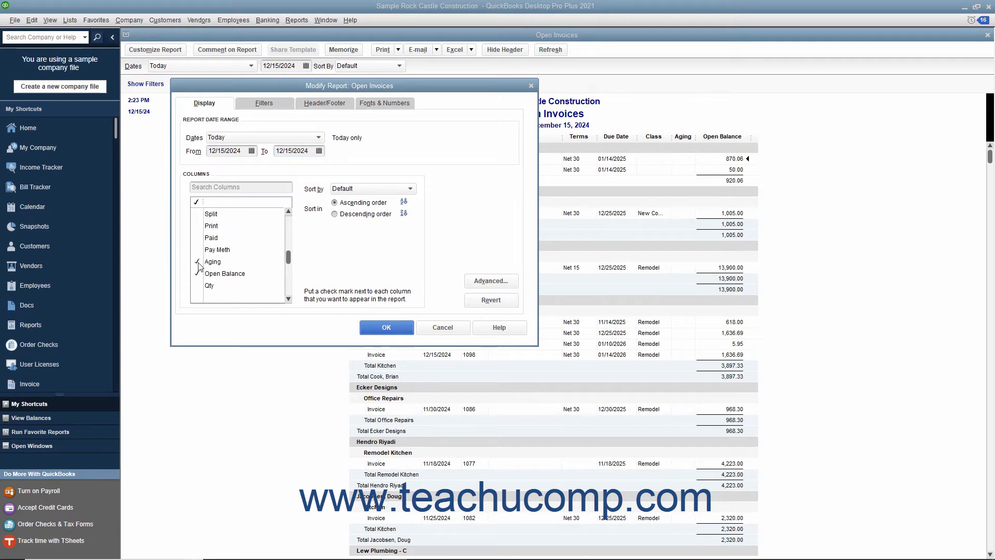
pyautogui.click(198, 262)
pyautogui.click(198, 273)
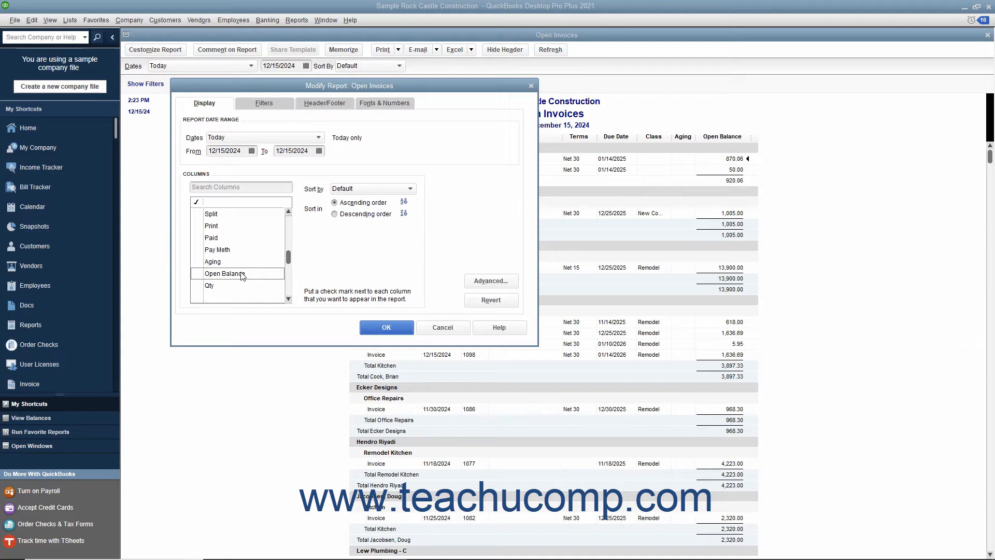
# Review the fields the report can be sorted by, keeping the Default sort in ascending order.
pyautogui.click(411, 190)
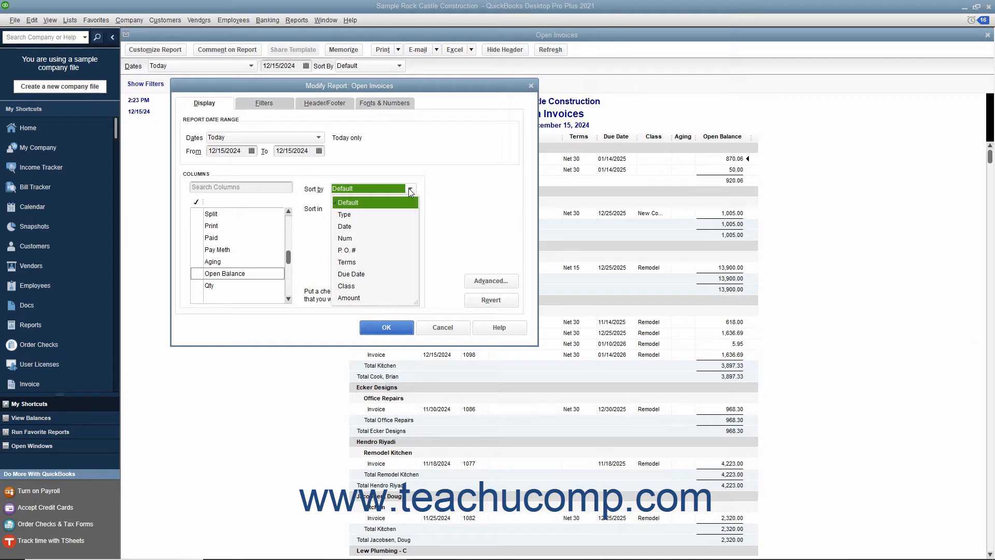
pyautogui.click(411, 191)
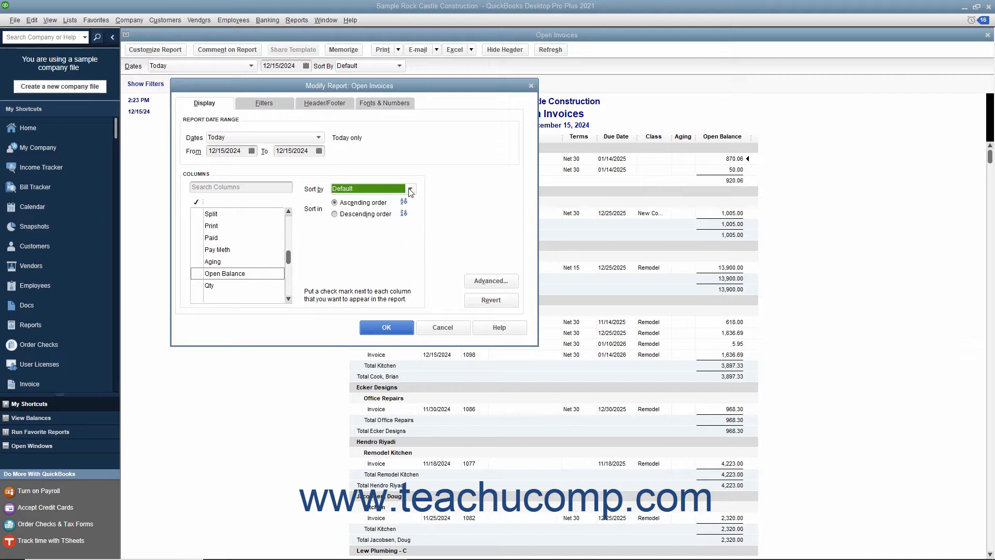
pyautogui.click(363, 204)
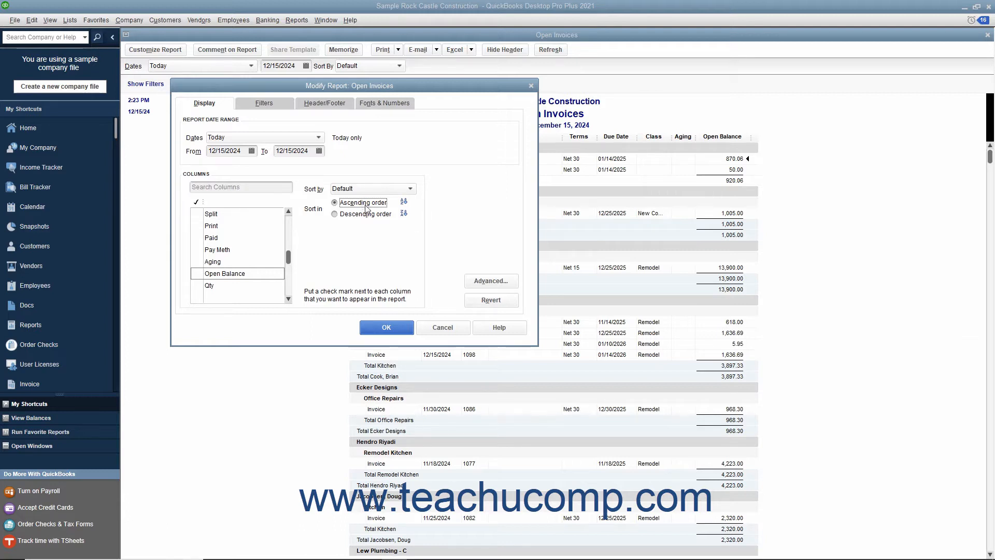
# Accept the advanced options In Use and Current (faster), and apply the modifications to the Open Invoices report.
pyautogui.click(471, 282)
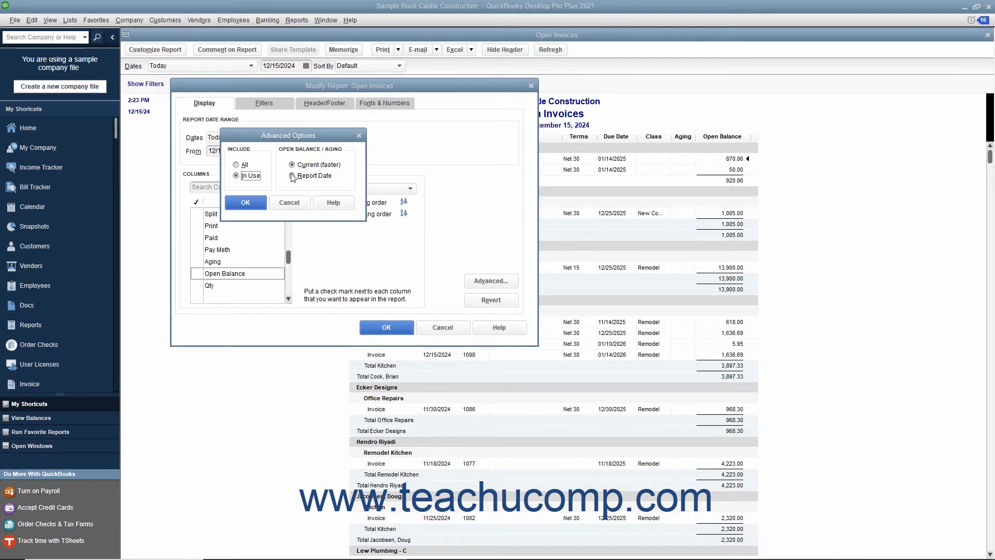
pyautogui.click(253, 207)
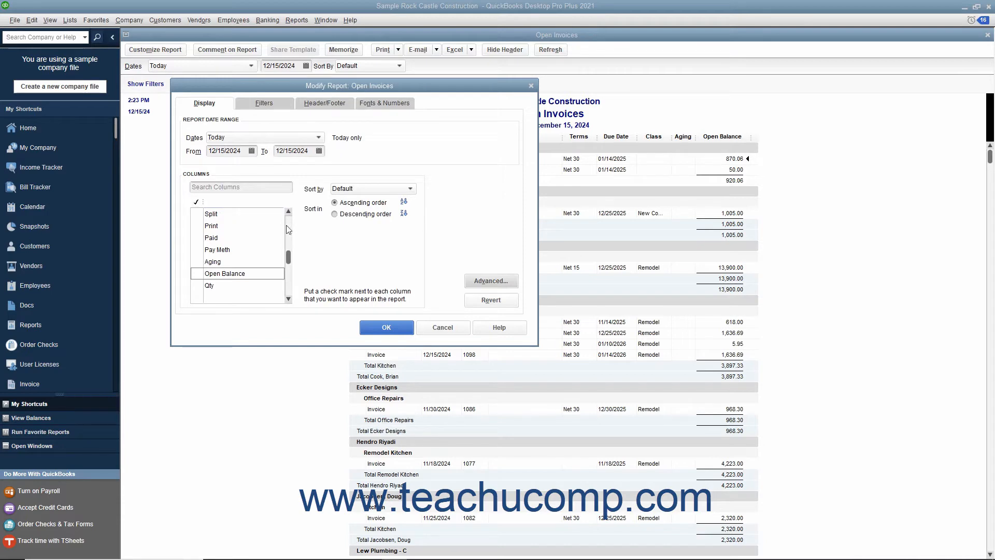
pyautogui.click(387, 326)
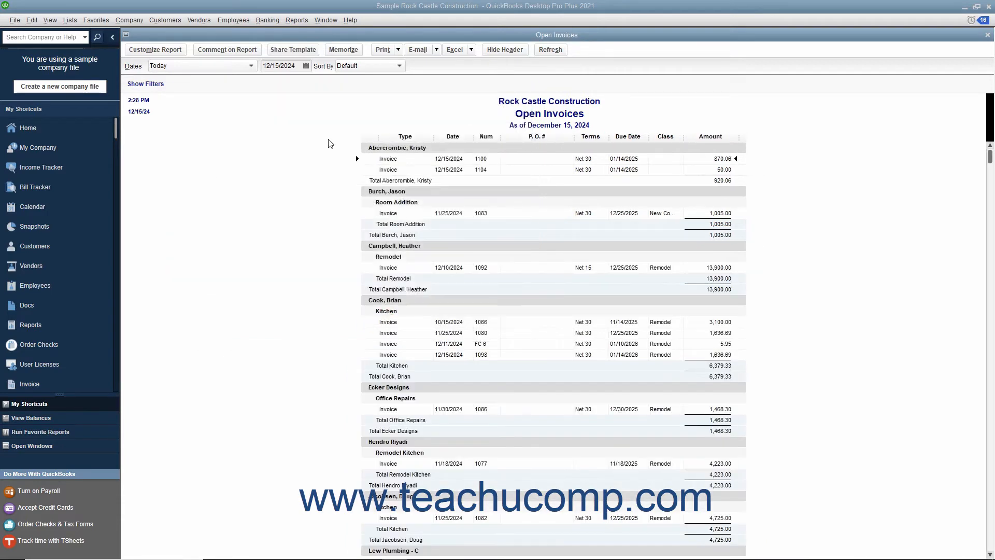
# Create a new custom summary report.
pyautogui.click(297, 20)
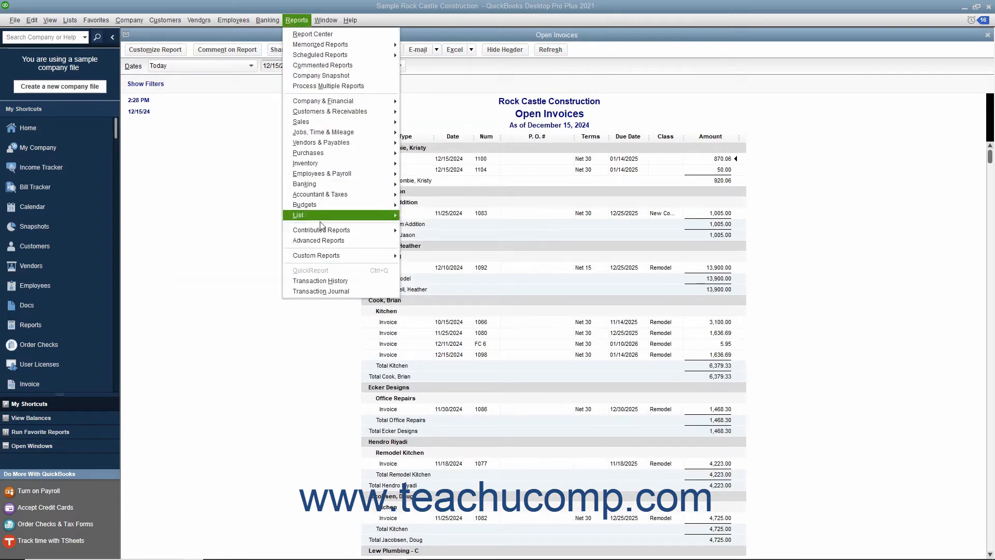
pyautogui.moveTo(377, 261)
pyautogui.click(414, 269)
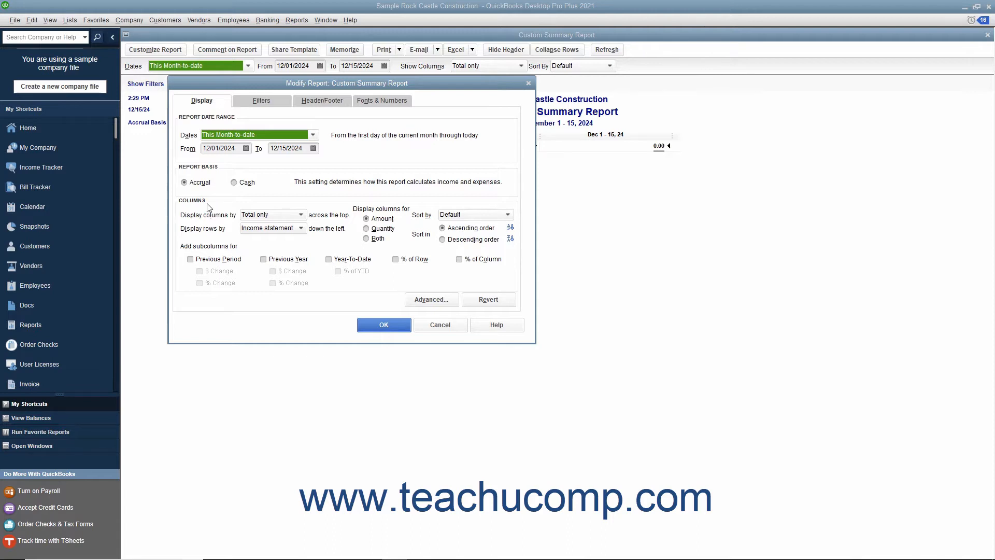
# Review the custom summary report's column layout and sorting choices, keeping columns by Total only, Amount values and the Default sort.
pyautogui.click(249, 216)
pyautogui.click(248, 215)
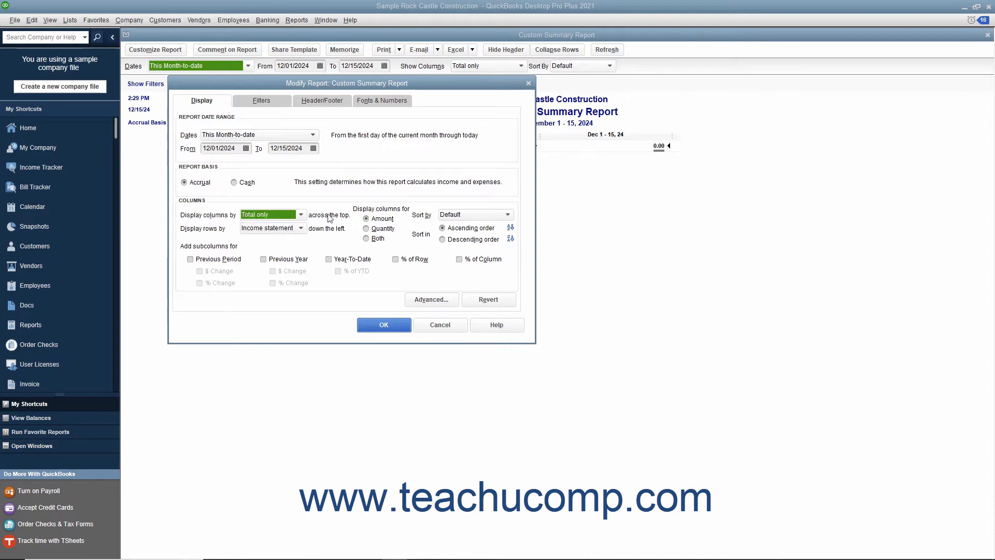
pyautogui.click(367, 219)
pyautogui.click(450, 214)
pyautogui.click(450, 215)
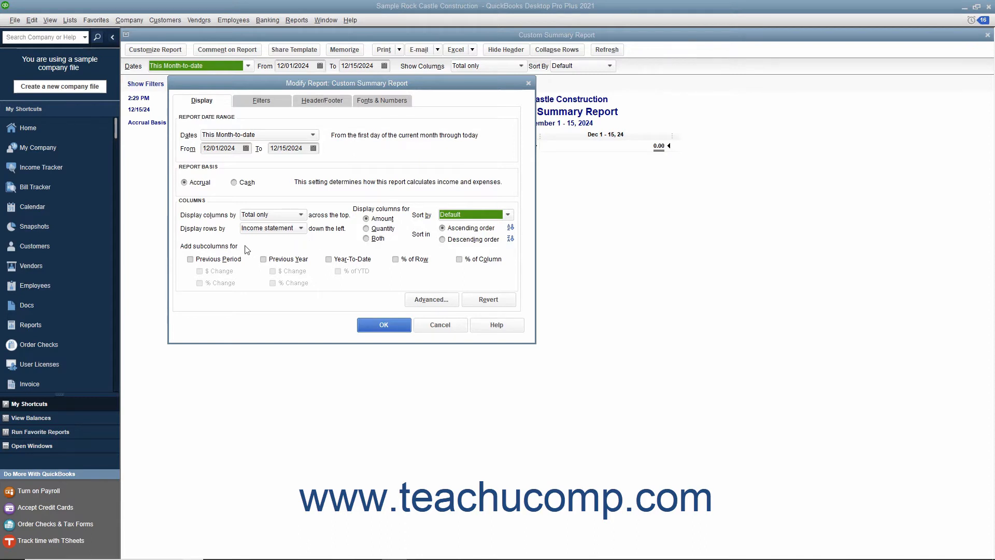
# Add Previous Period subcolumns with both $ Change and % Change to the custom summary report.
pyautogui.click(205, 259)
pyautogui.click(200, 271)
pyautogui.click(200, 283)
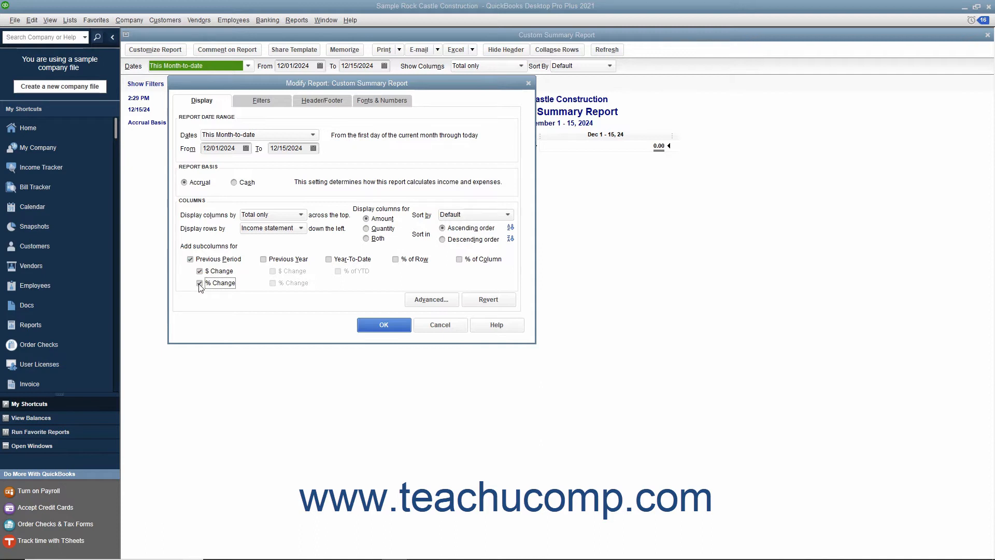
# Accept the advanced options with Active display columns, apply the modifications to the custom summary report, and close it.
pyautogui.click(423, 301)
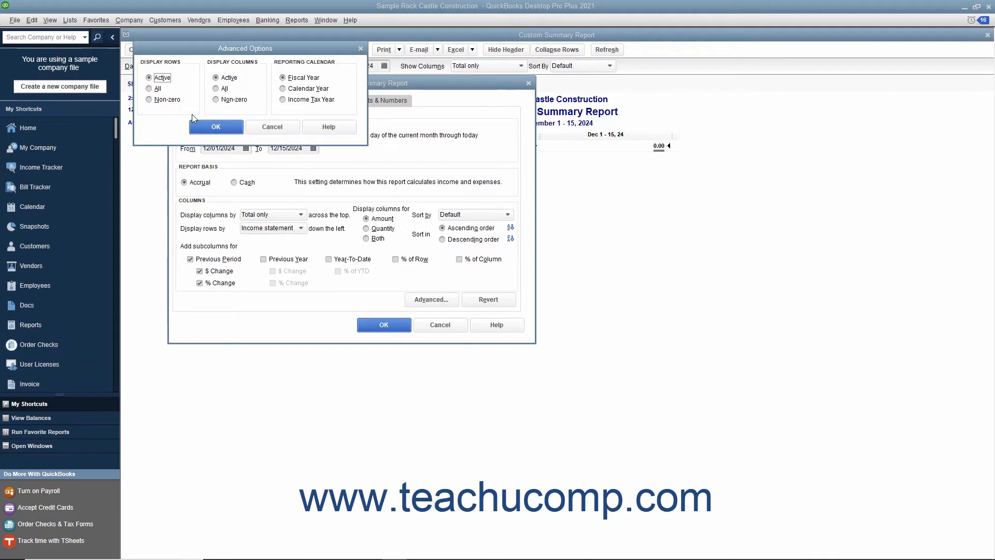
pyautogui.click(234, 78)
pyautogui.click(231, 128)
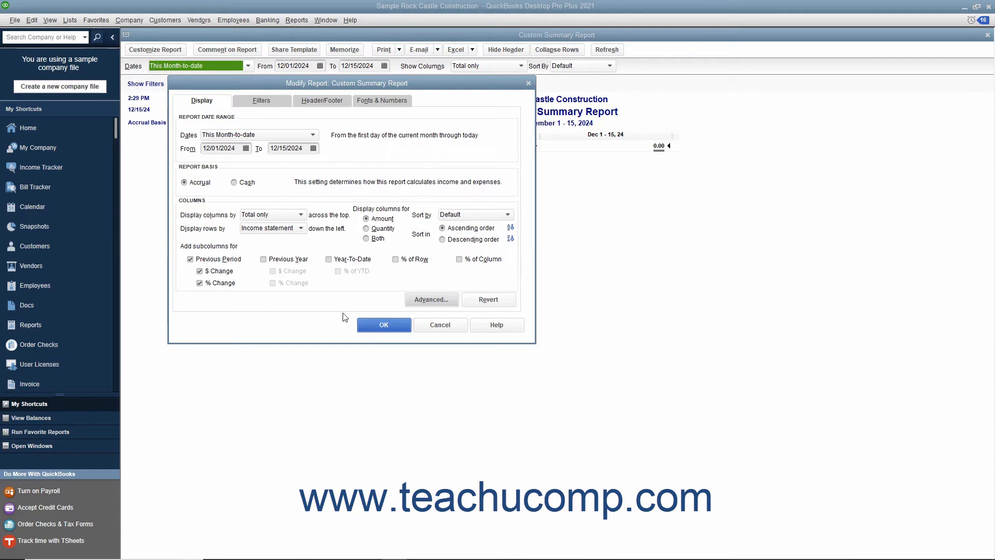
pyautogui.click(367, 328)
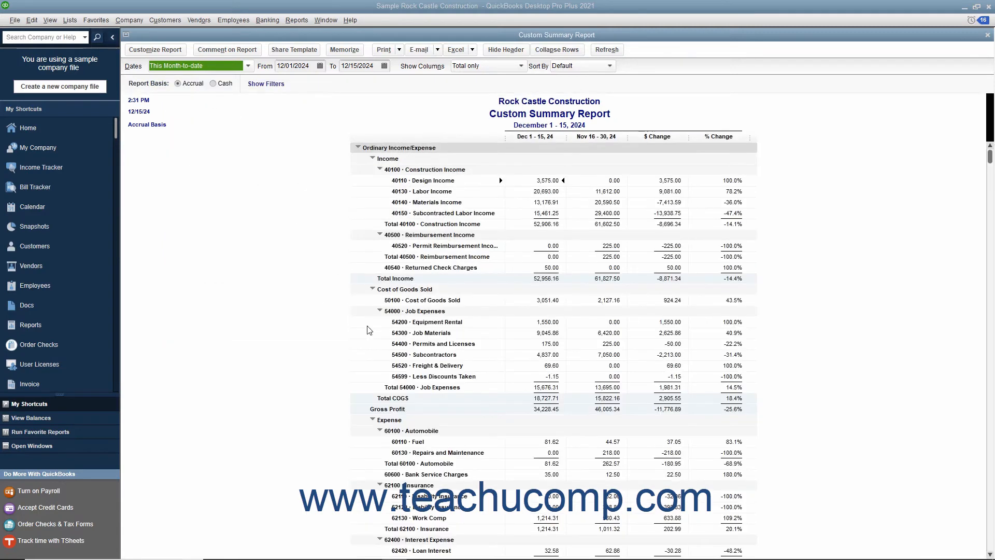
pyautogui.click(988, 34)
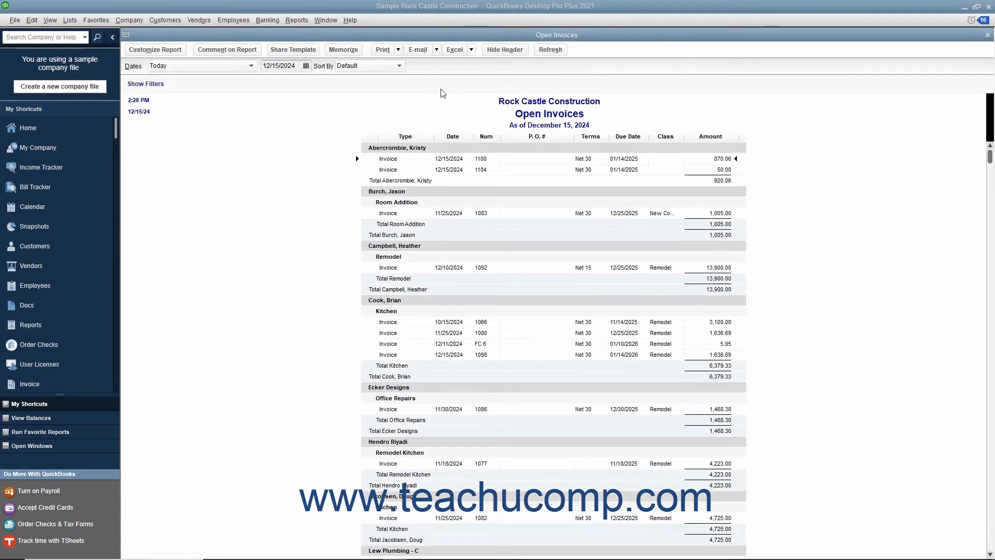
# Set the Open Invoices report's Paid Status filter to Closed.
pyautogui.click(171, 50)
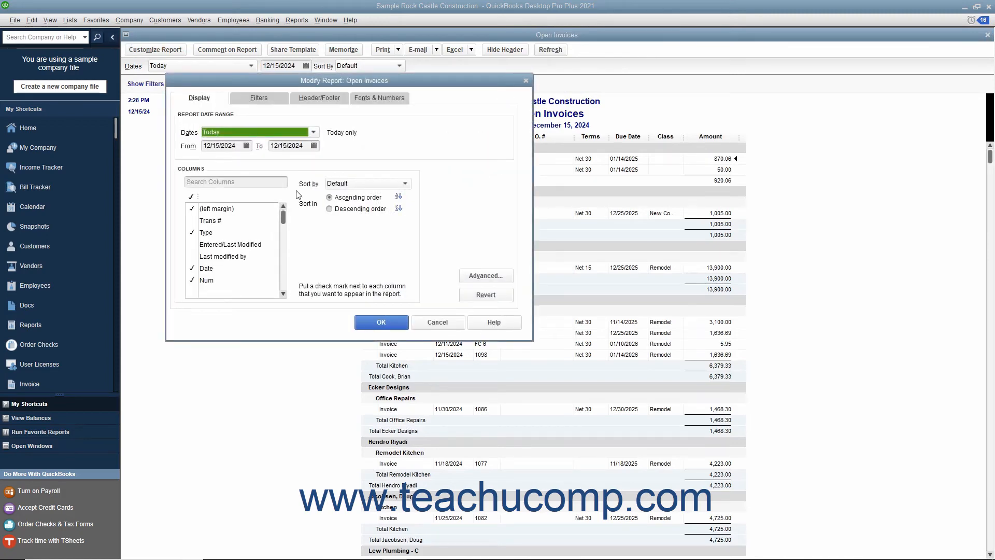
pyautogui.click(273, 104)
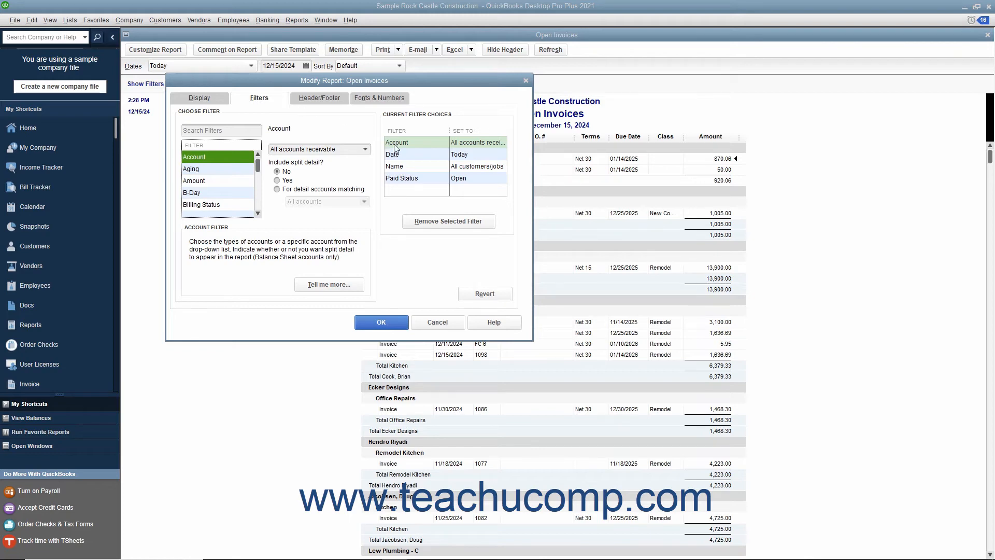
pyautogui.click(402, 179)
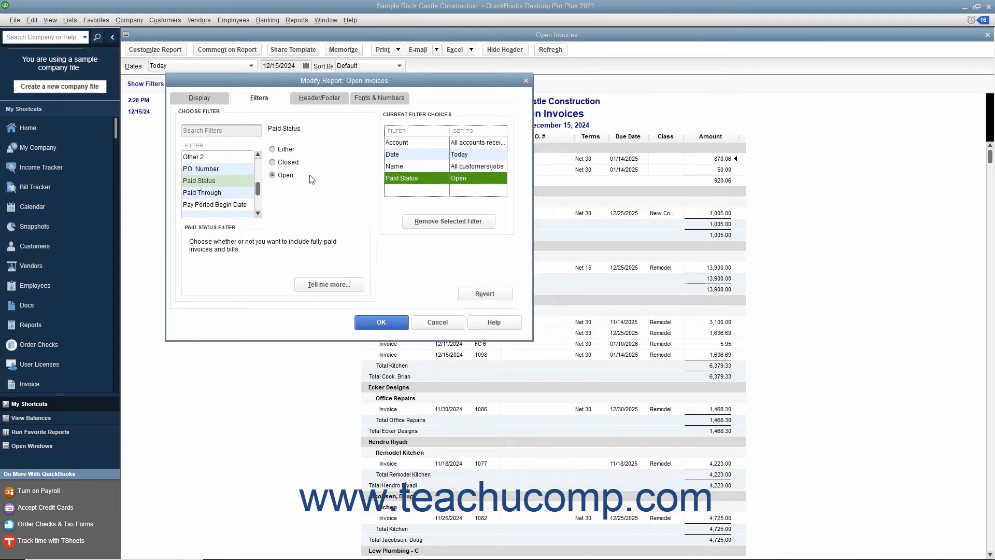
pyautogui.click(288, 163)
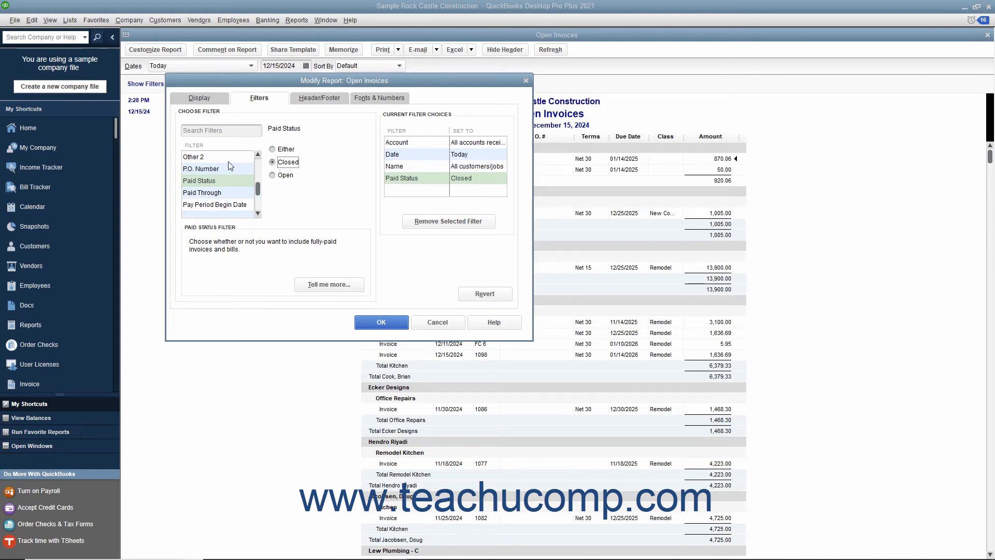
# Add a TransactionType filter set to Invoice, and check the Name filter's setting.
pyautogui.scroll(-4, 224, 187)
pyautogui.click(224, 204)
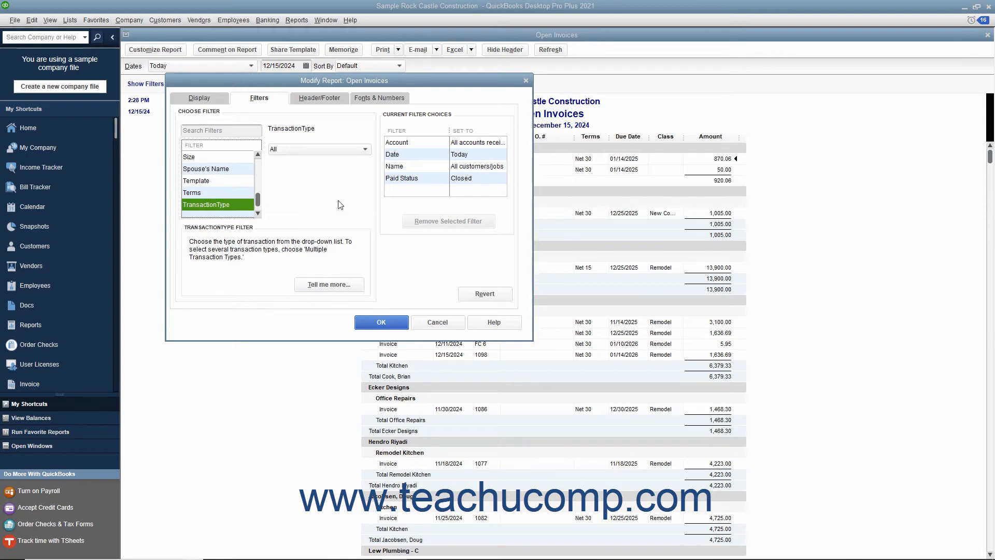
pyautogui.click(337, 150)
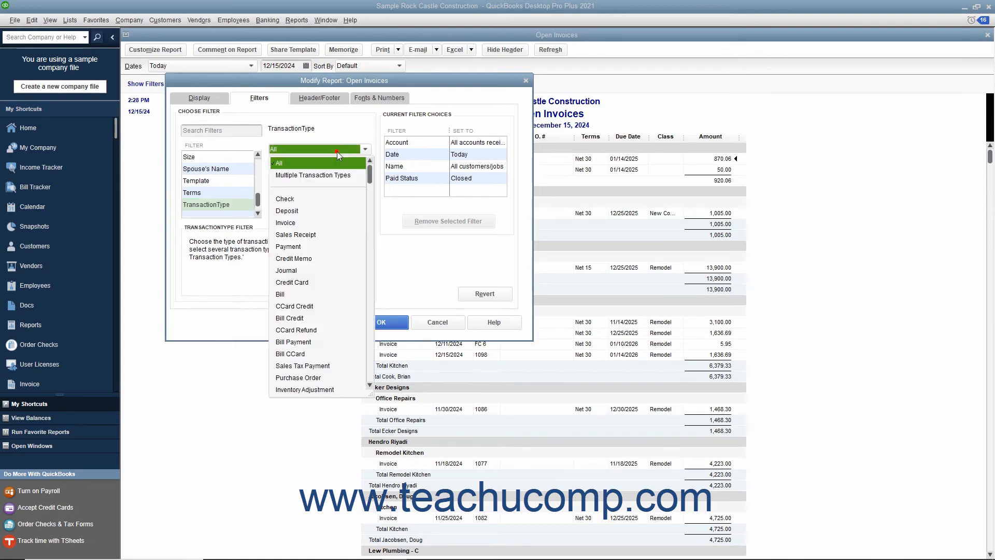
pyautogui.click(303, 223)
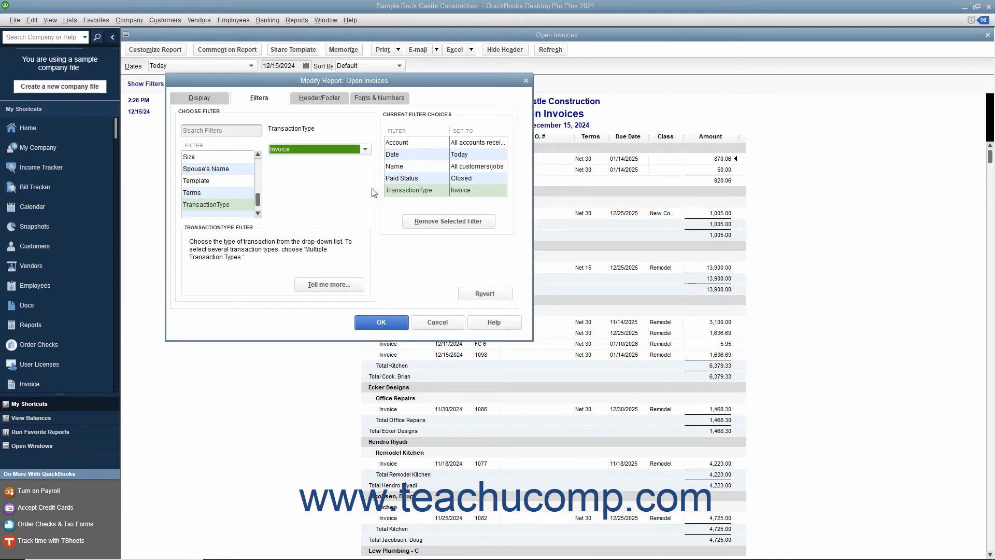
pyautogui.click(397, 171)
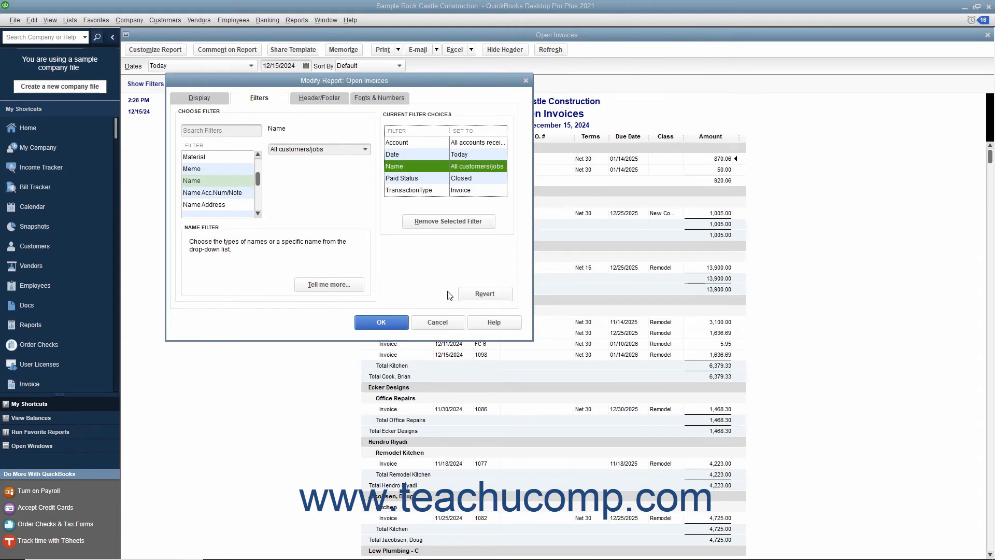
# Change the report title in the header to Closed Invoices, keeping the page layout alignment as Standard.
pyautogui.click(328, 98)
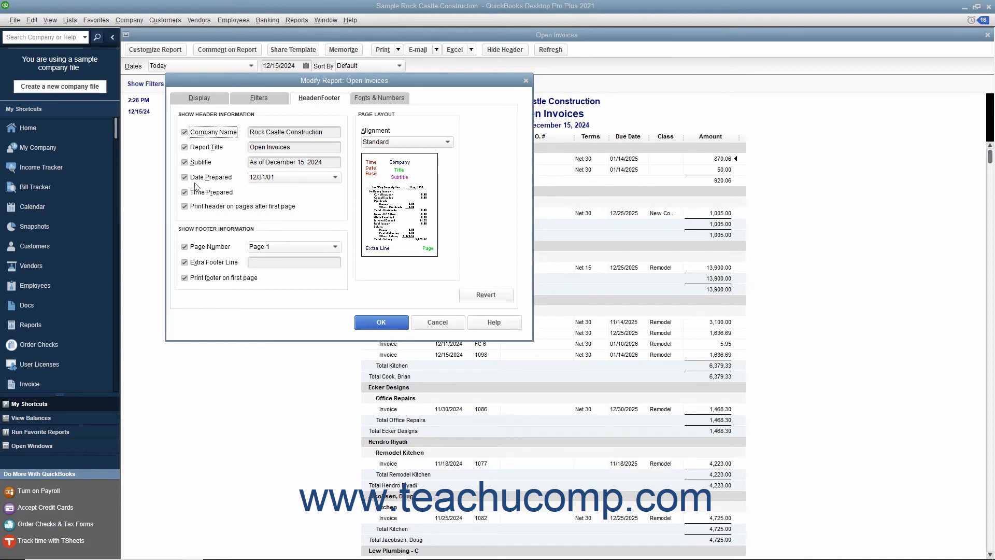
pyautogui.click(263, 147)
pyautogui.press('BackSpace')
pyautogui.press('BackSpace')
pyautogui.press('BackSpace')
pyautogui.press('BackSpace')
pyautogui.press('BackSpace')
pyautogui.write('Closed')
pyautogui.click(399, 144)
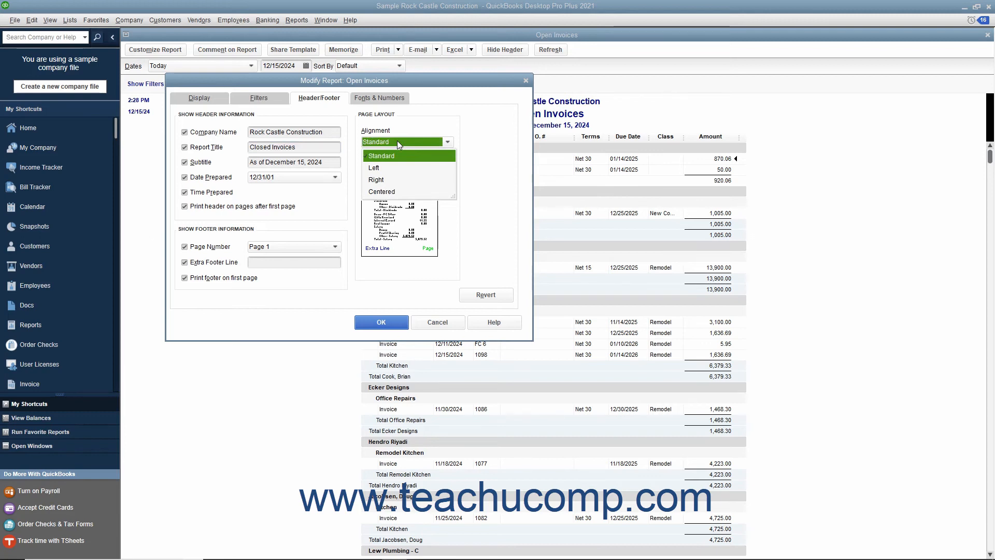
pyautogui.click(397, 141)
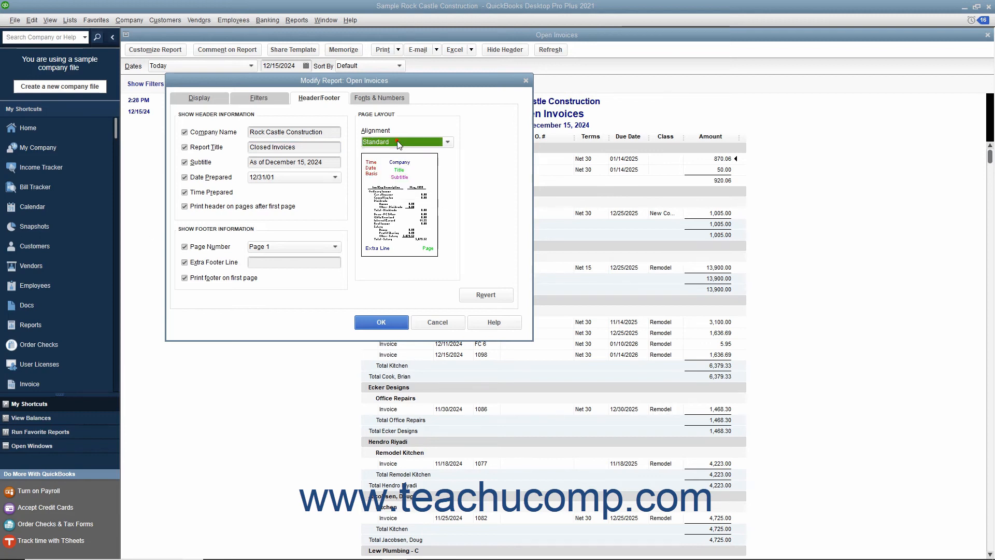
# Set the report title's font color to Red without changing related fonts, and apply the modifications to the report.
pyautogui.click(382, 97)
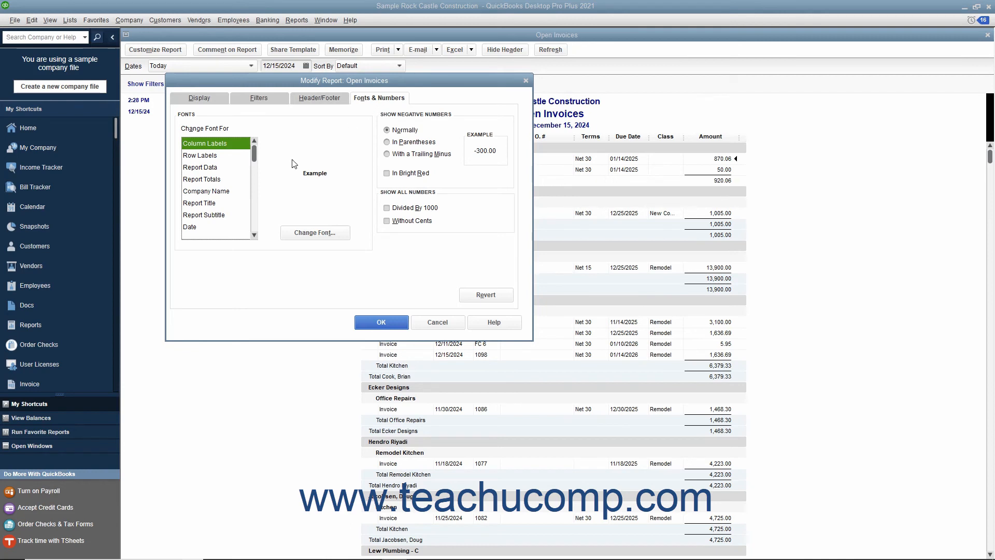
pyautogui.click(221, 203)
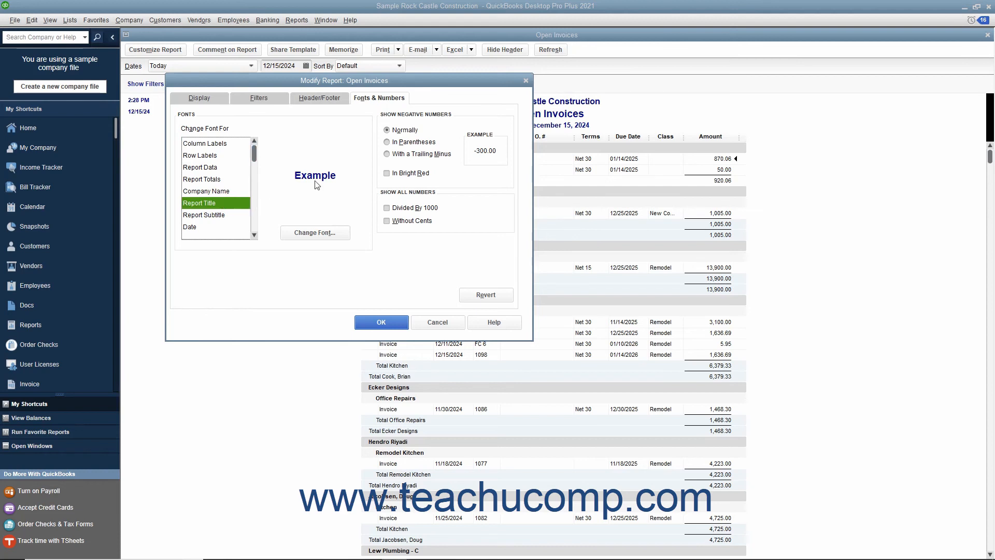
pyautogui.click(317, 236)
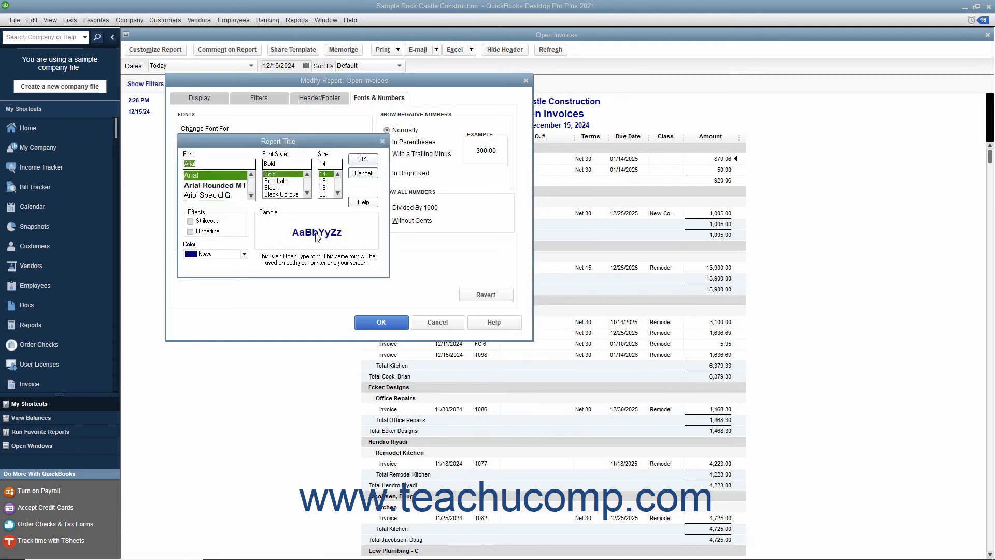
pyautogui.click(244, 254)
pyautogui.click(207, 323)
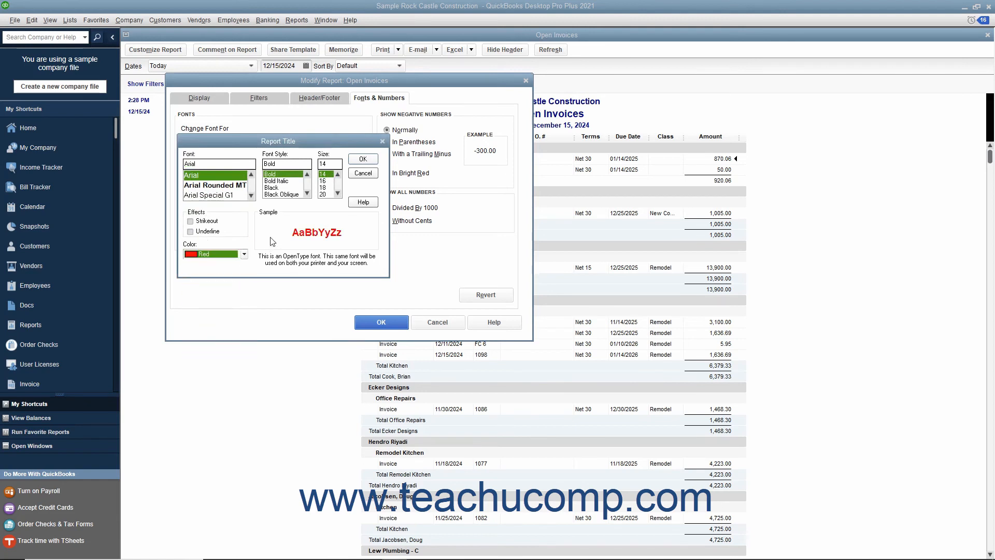
pyautogui.click(362, 160)
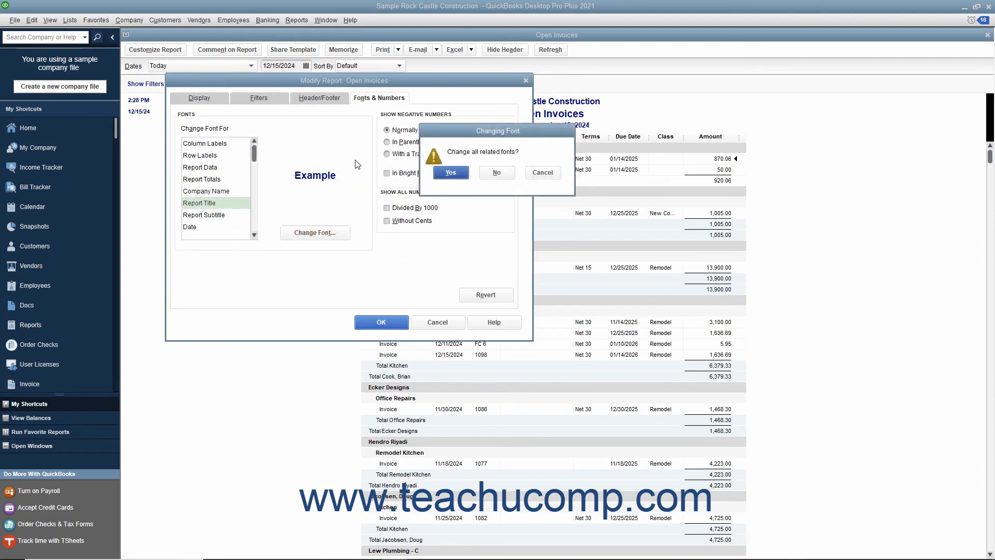
pyautogui.click(488, 174)
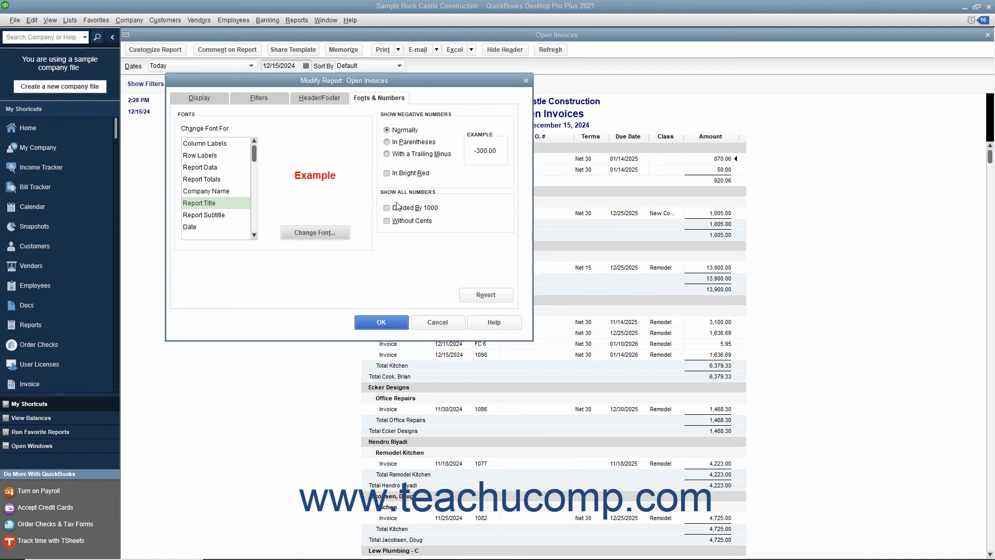
pyautogui.click(381, 323)
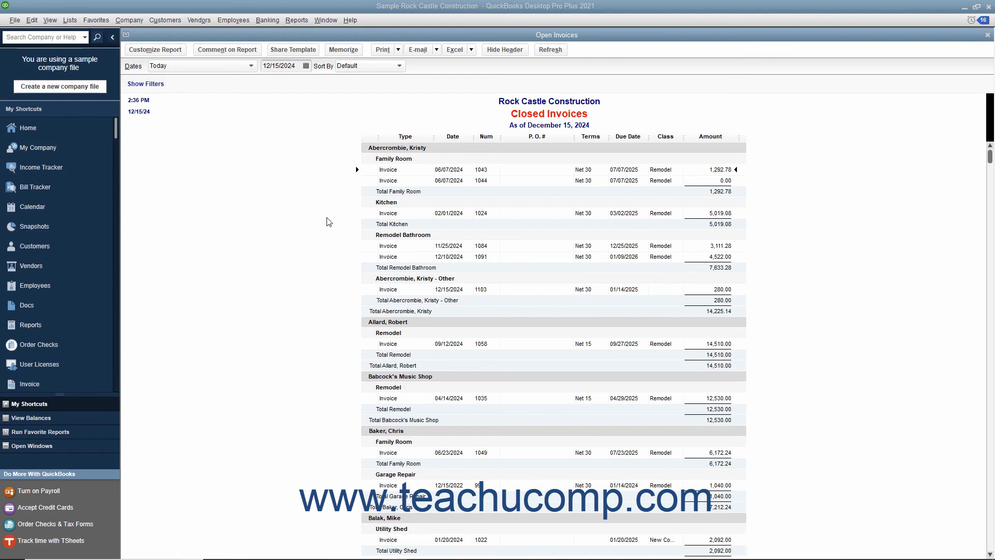
# Show the report's applied filters, review the Account filter's settings without changing them, and hide the filters again.
pyautogui.click(150, 84)
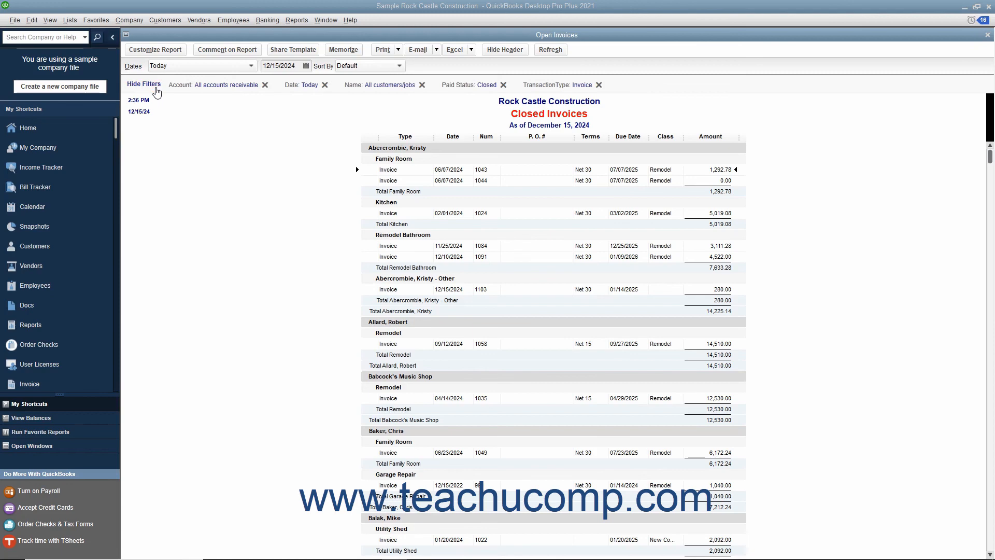
pyautogui.click(202, 90)
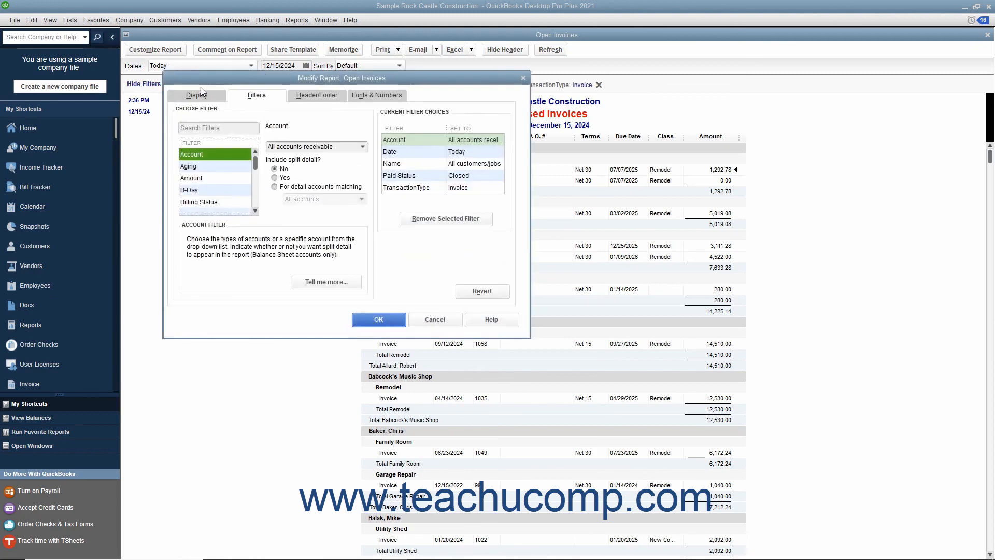
pyautogui.click(380, 319)
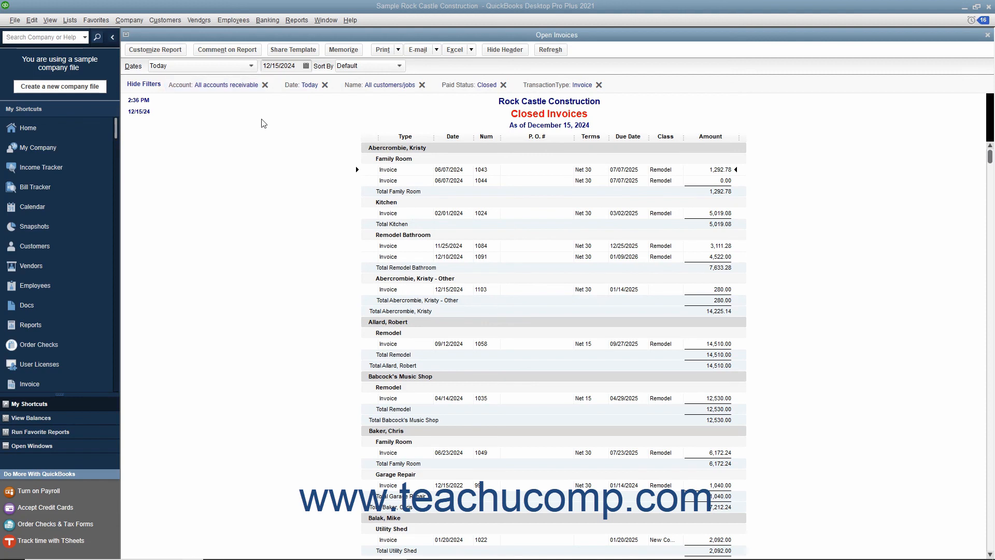
pyautogui.click(144, 90)
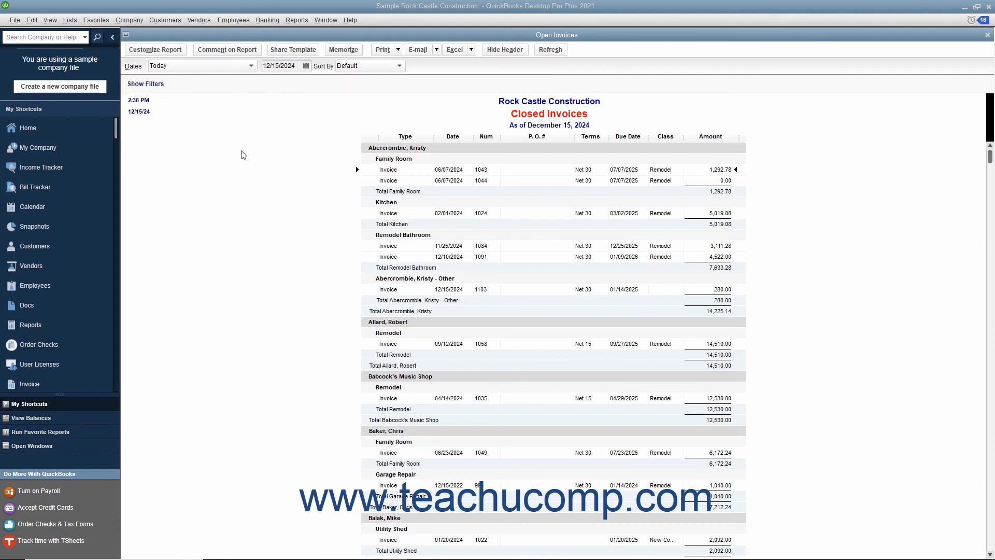